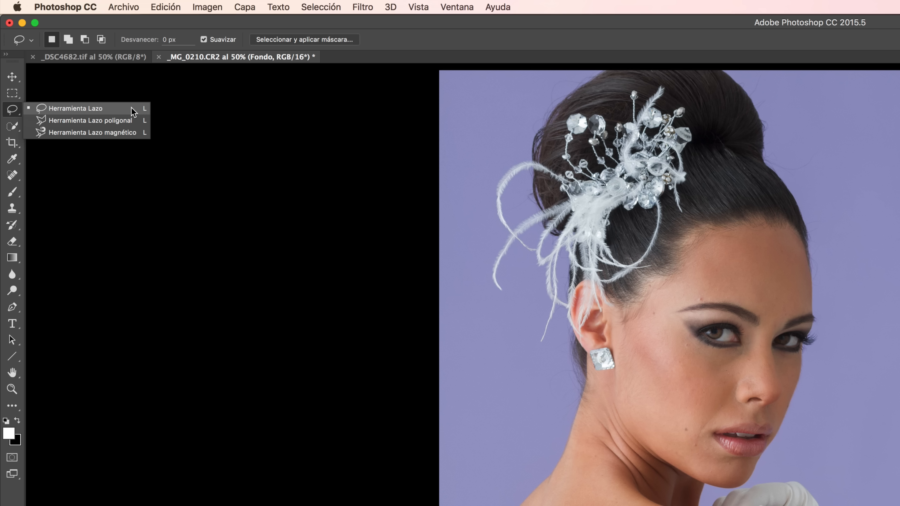
# - Draw an unfeathered freehand Lasso selection on the purple background beside the model's head
pyautogui.click(119, 111)
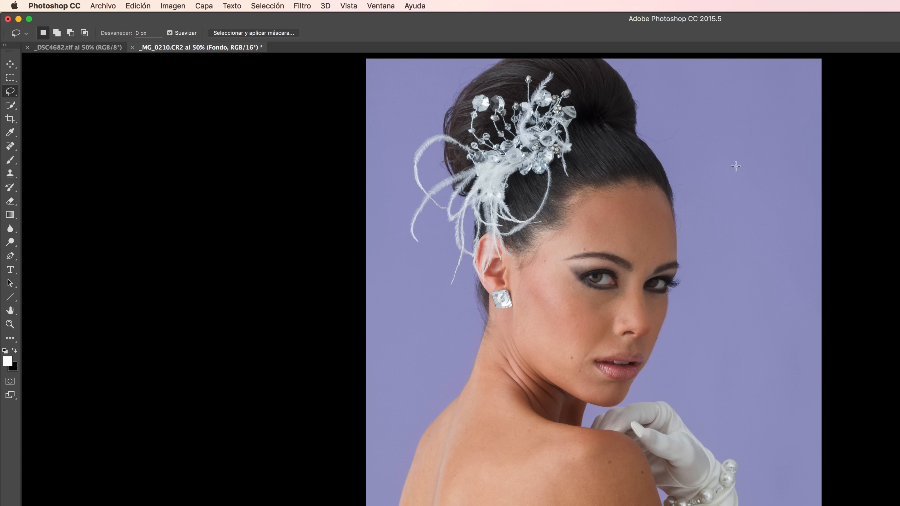
pyautogui.moveTo(734, 166)
pyautogui.mouseDown()
pyautogui.moveTo(720, 227)
pyautogui.moveTo(729, 243)
pyautogui.moveTo(750, 245)
pyautogui.moveTo(776, 224)
pyautogui.moveTo(781, 184)
pyautogui.moveTo(774, 170)
pyautogui.moveTo(733, 169)
pyautogui.mouseUp()
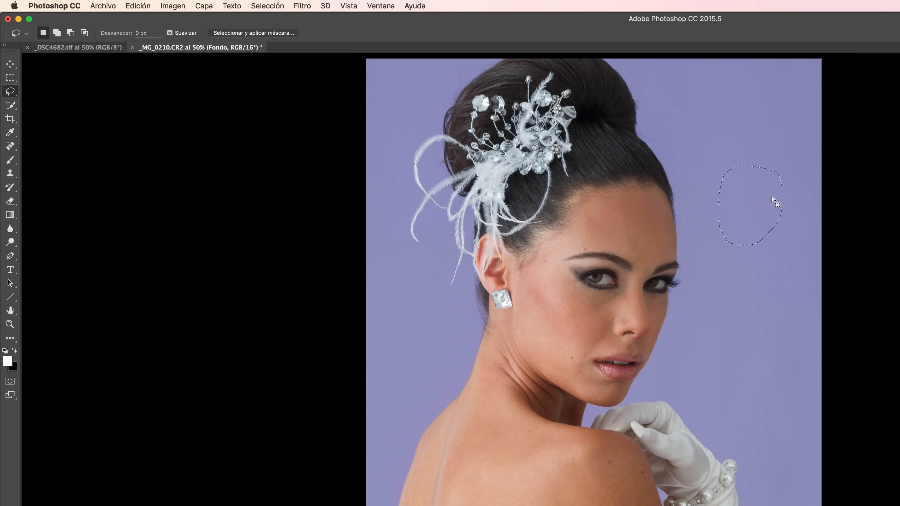
pyautogui.click(708, 272)
pyautogui.moveTo(708, 273)
pyautogui.mouseDown()
pyautogui.moveTo(703, 368)
pyautogui.moveTo(731, 388)
pyautogui.moveTo(762, 380)
pyautogui.moveTo(781, 349)
pyautogui.moveTo(785, 276)
pyautogui.moveTo(774, 261)
pyautogui.moveTo(729, 302)
pyautogui.mouseUp()
pyautogui.moveTo(718, 142); pyautogui.dragTo(714, 153)
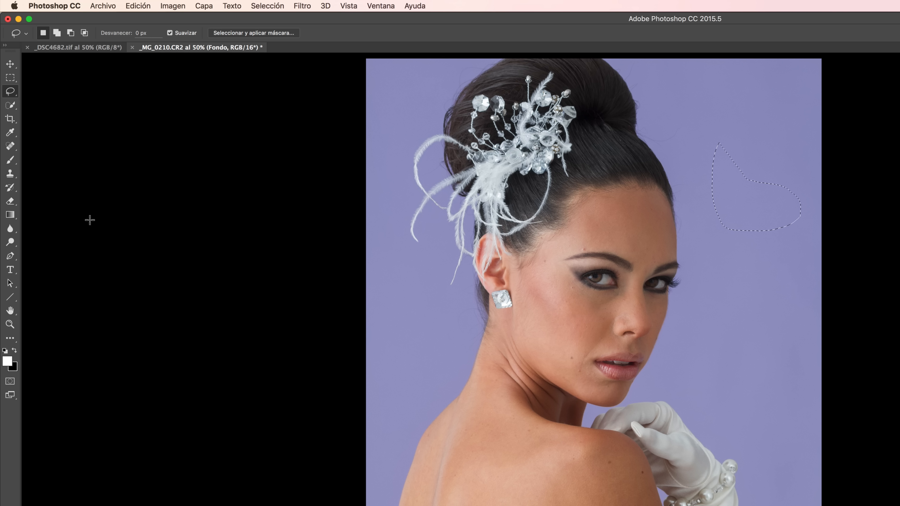
# - Inspect the unfeathered selection's edge as a quick mask in full screen mode with the menu bar, and return to standard editing
pyautogui.click(10, 381)
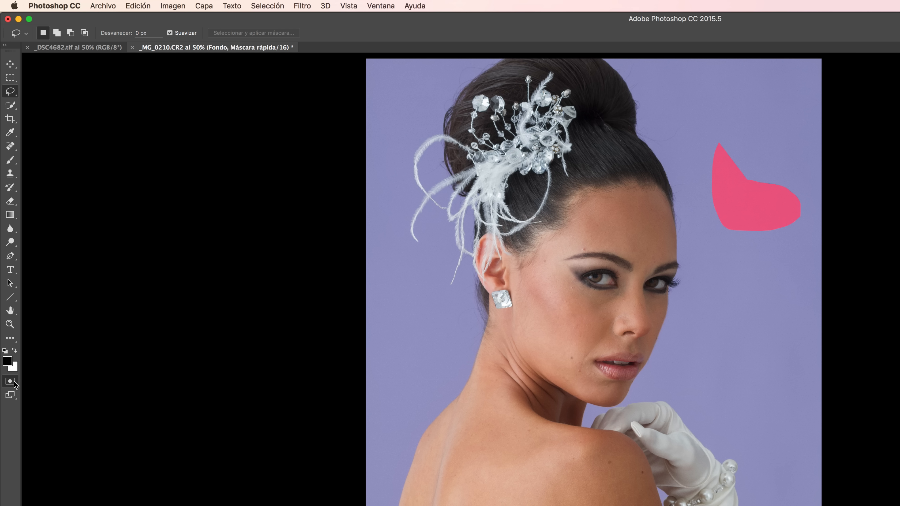
pyautogui.press('f')
pyautogui.hscroll(10, 139, 281)
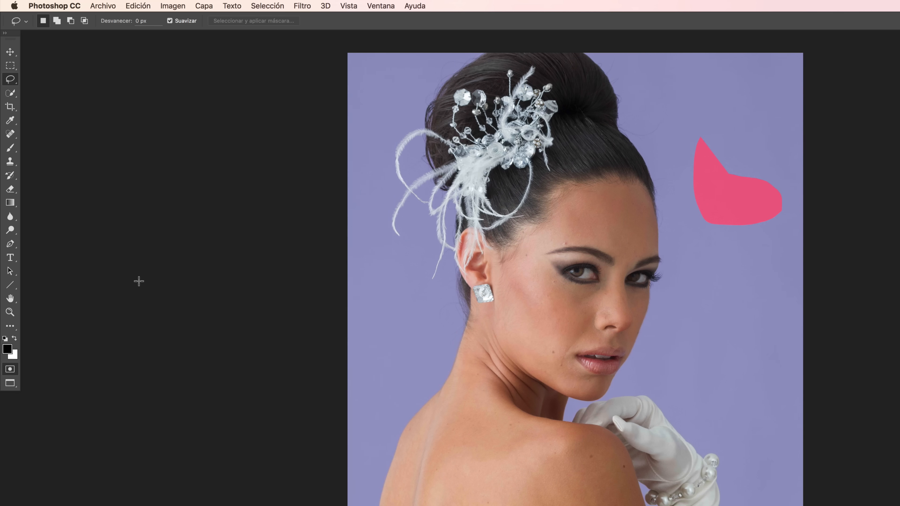
pyautogui.hscroll(10, 138, 281)
pyautogui.hscroll(-2, 139, 281)
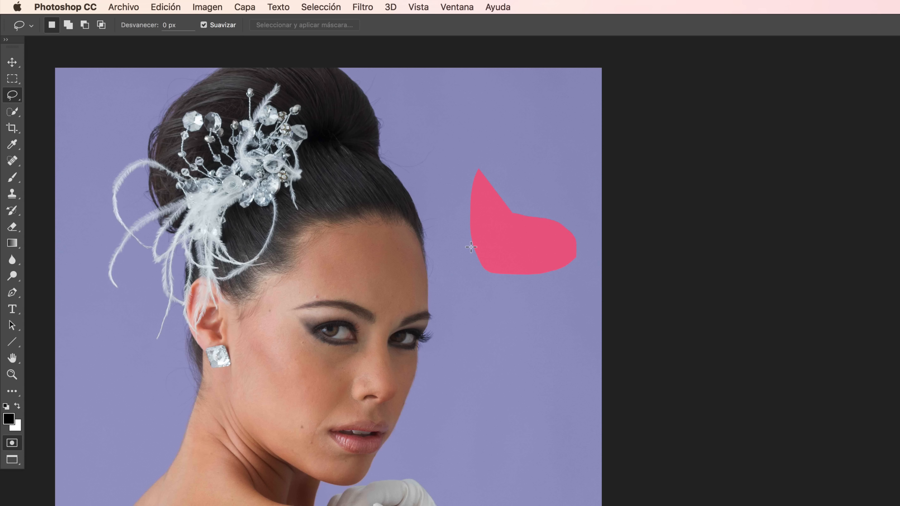
pyautogui.press('x')
pyautogui.click(13, 444)
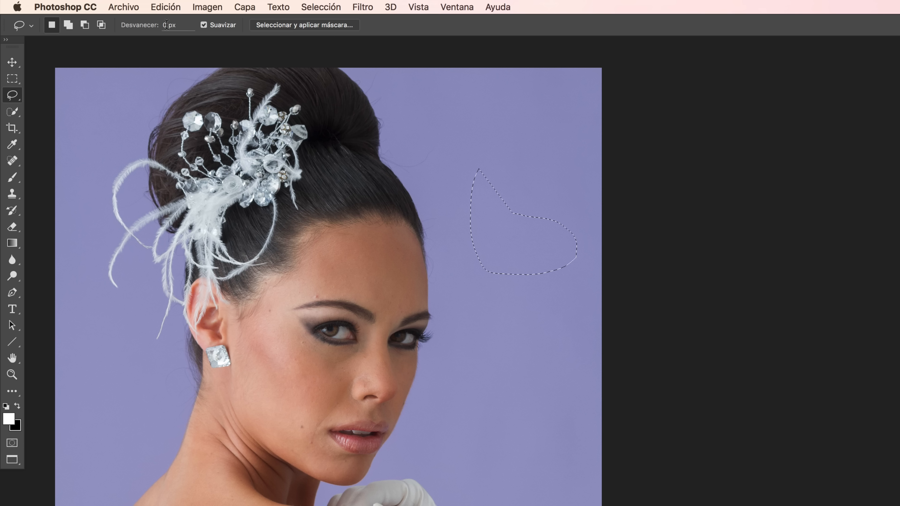
# - Set the Lasso feather to 35 px and draw a new rounded selection on the purple background
pyautogui.click(167, 25)
pyautogui.write('35')
pyautogui.moveTo(484, 116)
pyautogui.mouseDown()
pyautogui.moveTo(481, 203)
pyautogui.moveTo(503, 236)
pyautogui.moveTo(542, 222)
pyautogui.moveTo(561, 175)
pyautogui.moveTo(547, 121)
pyautogui.moveTo(473, 129)
pyautogui.mouseUp()
# - Inspect the 35 px feathered edge as a quick mask overlay and return to standard editing
pyautogui.click(11, 443)
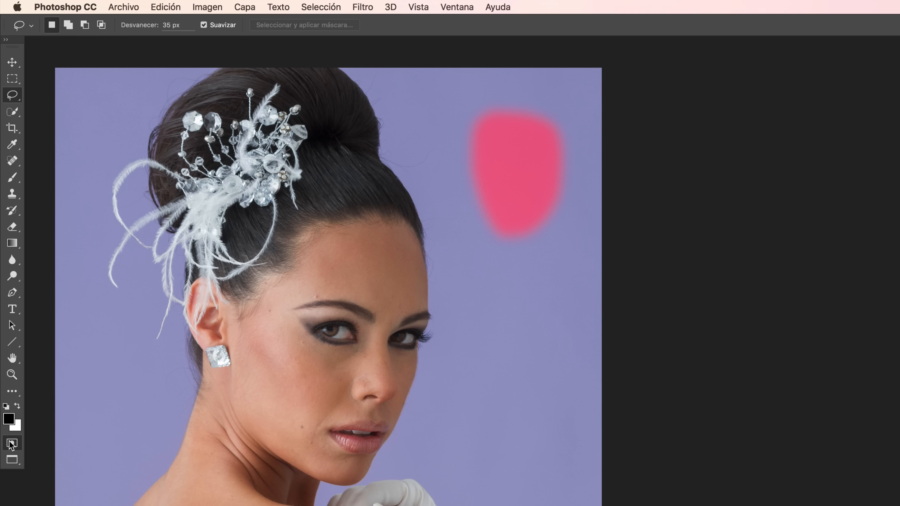
pyautogui.doubleClick(12, 444)
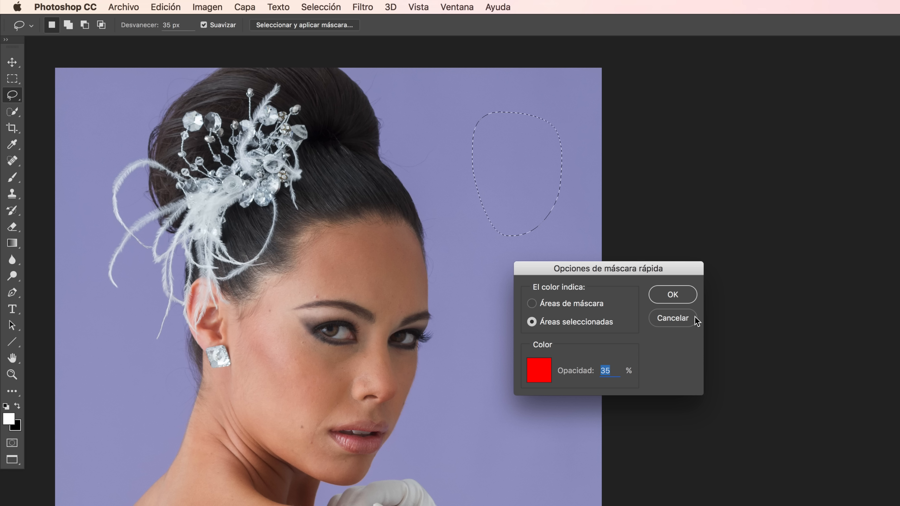
pyautogui.click(693, 318)
pyautogui.click(12, 444)
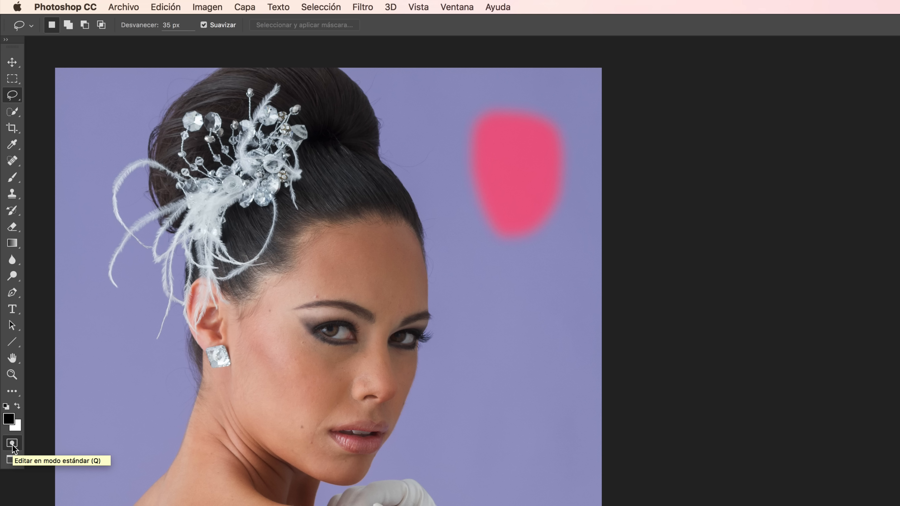
pyautogui.click(12, 445)
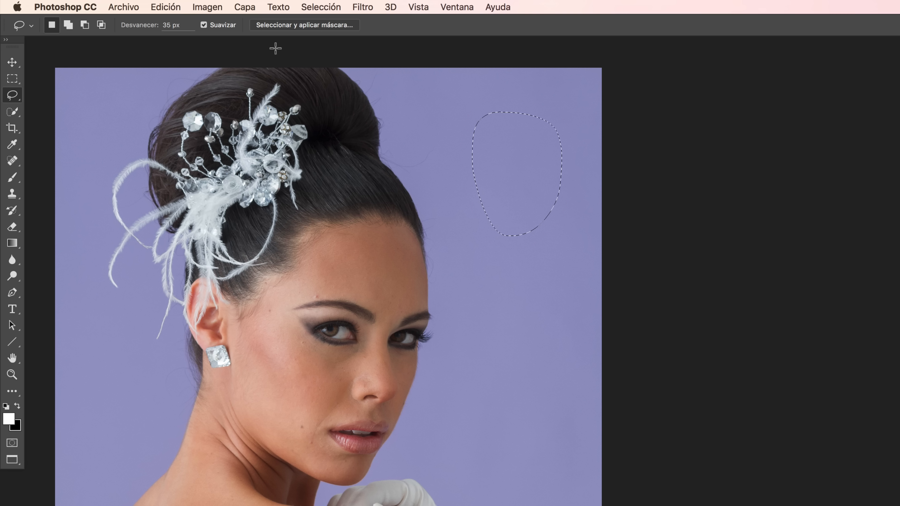
# - Set the Lasso feather to 55 px and draw a larger rounded selection on the purple background
pyautogui.moveTo(167, 22); pyautogui.dragTo(160, 23)
pyautogui.write('5')
pyautogui.moveTo(454, 136)
pyautogui.mouseDown()
pyautogui.moveTo(466, 230)
pyautogui.moveTo(532, 269)
pyautogui.moveTo(584, 197)
pyautogui.moveTo(499, 117)
pyautogui.moveTo(454, 141)
pyautogui.mouseUp()
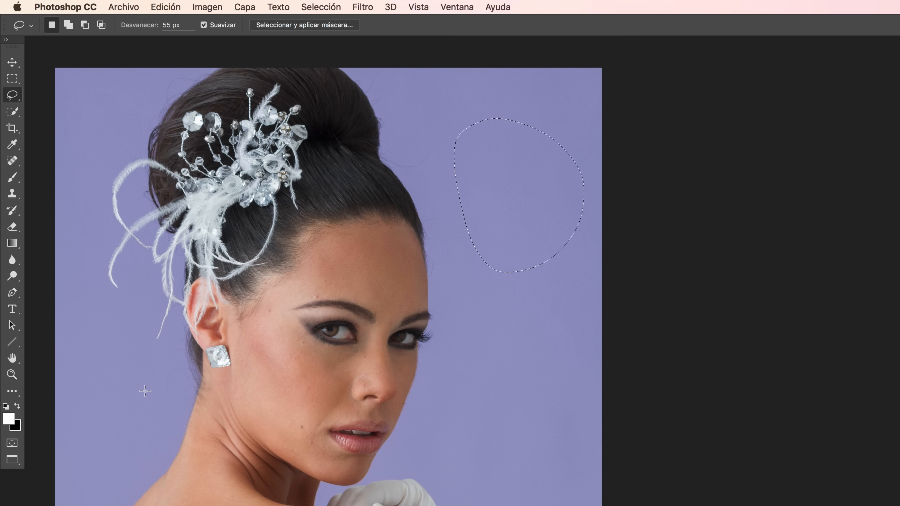
# - Inspect the 55 px feathered edge in quick mask, keeping the colour on selected areas, and return to standard editing
pyautogui.doubleClick(7, 446)
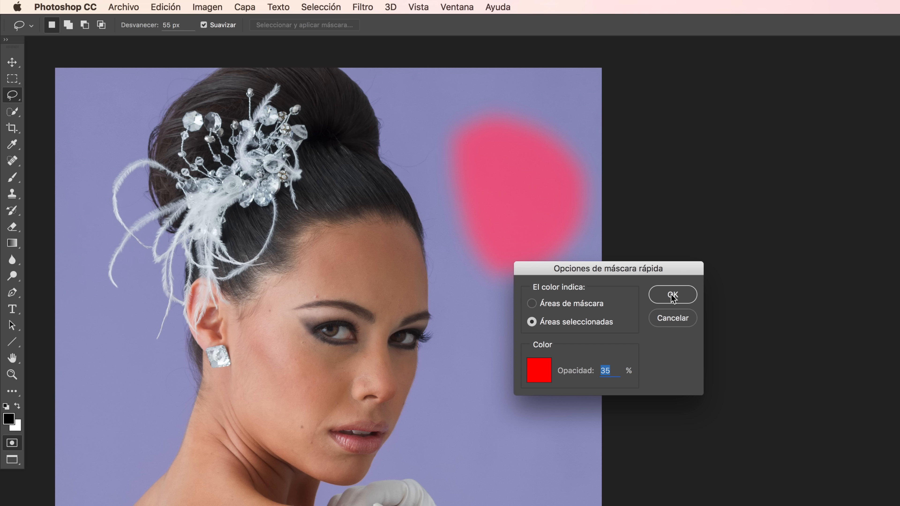
pyautogui.click(672, 298)
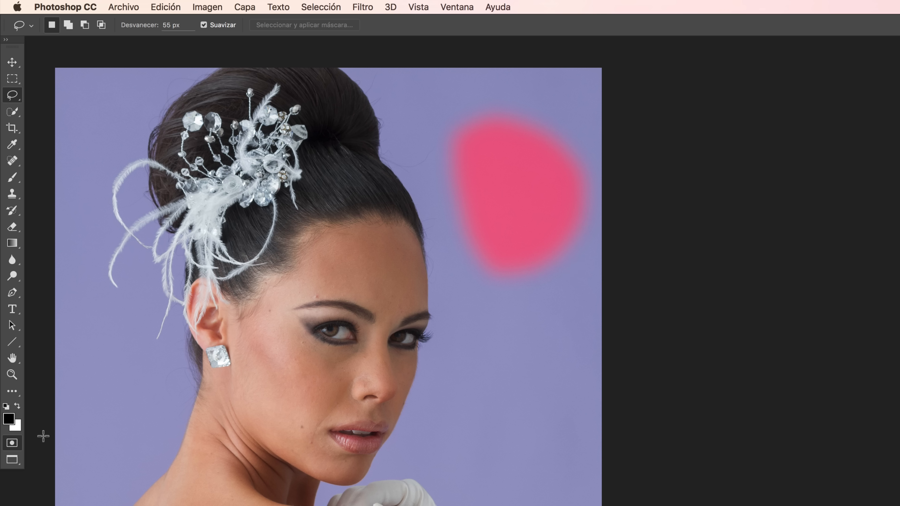
pyautogui.click(12, 444)
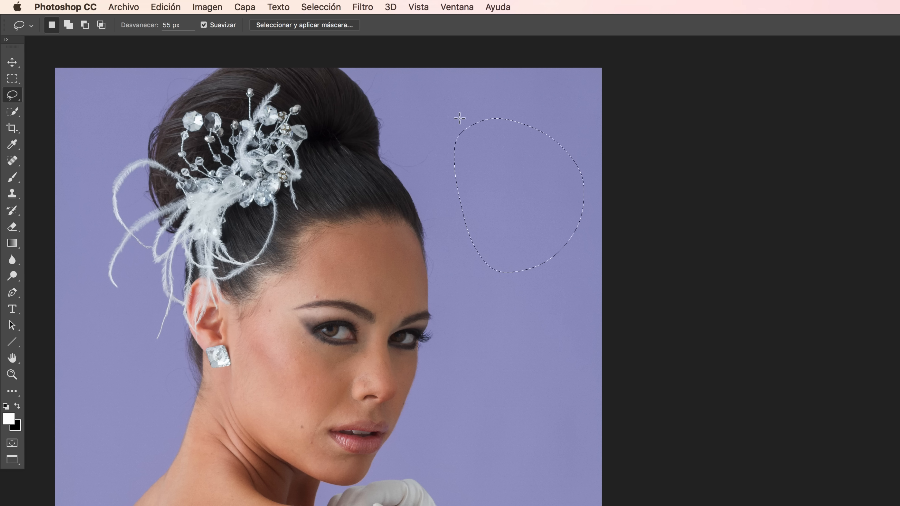
# - Deselect the feathered area so that no selection remains on the purple background
pyautogui.click(156, 4)
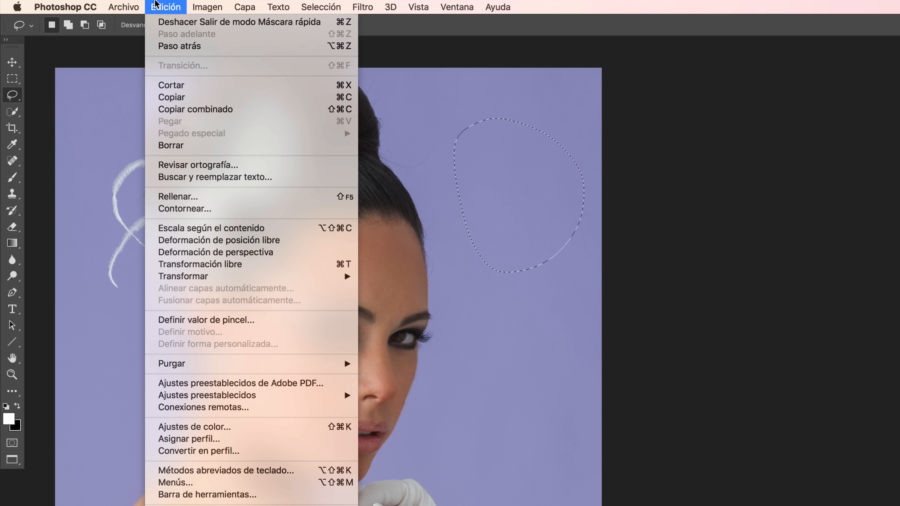
pyautogui.click(156, 3)
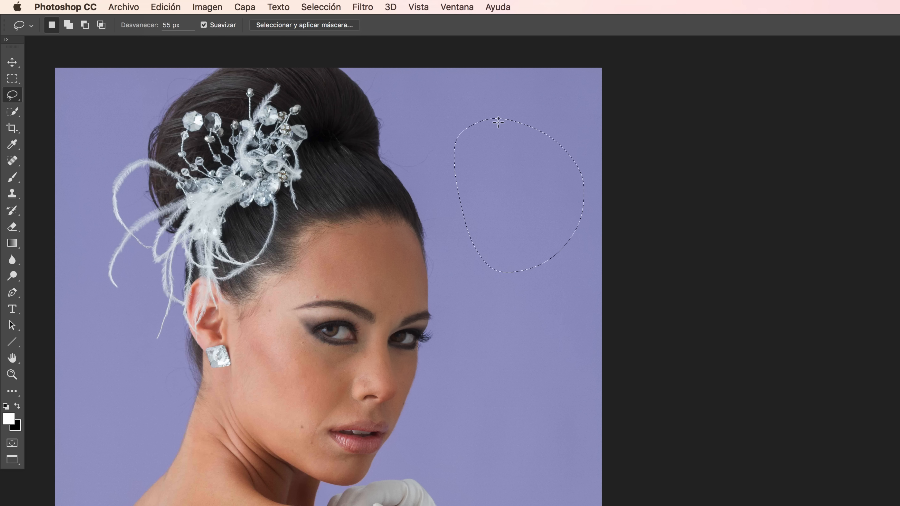
pyautogui.click(165, 4)
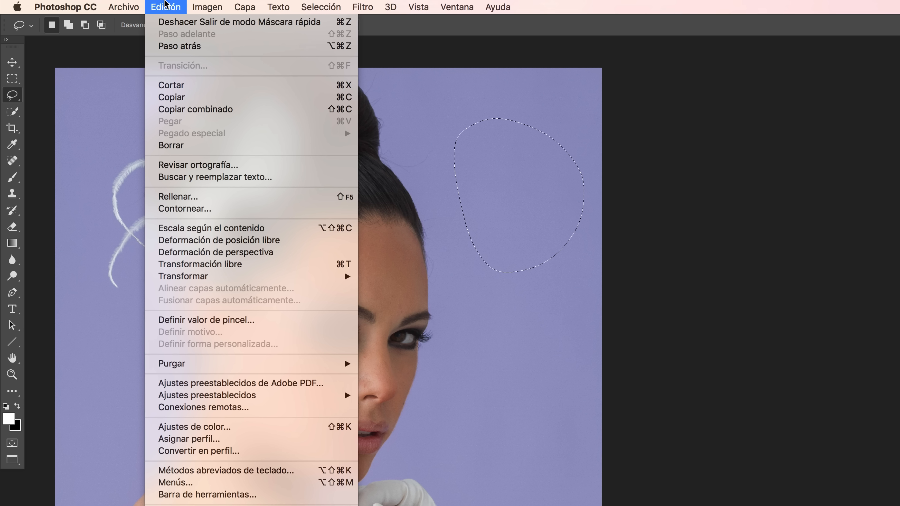
pyautogui.moveTo(327, 4)
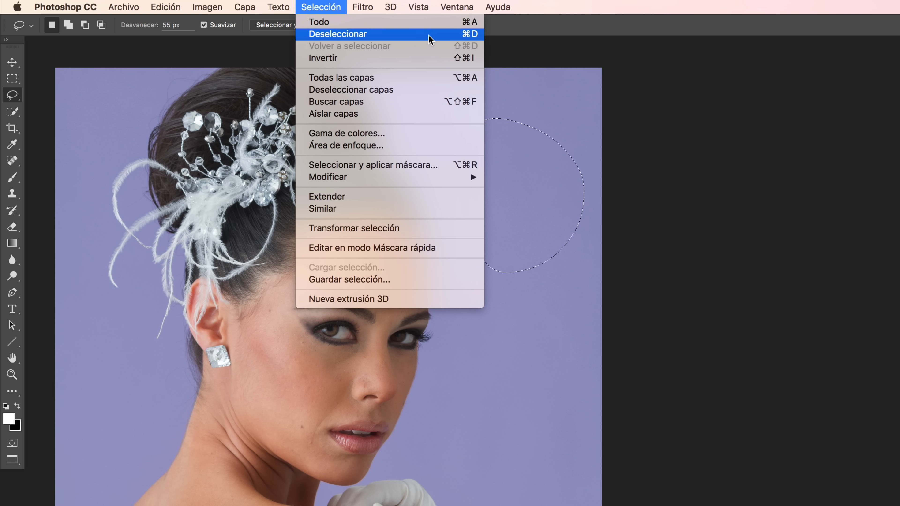
pyautogui.click(454, 40)
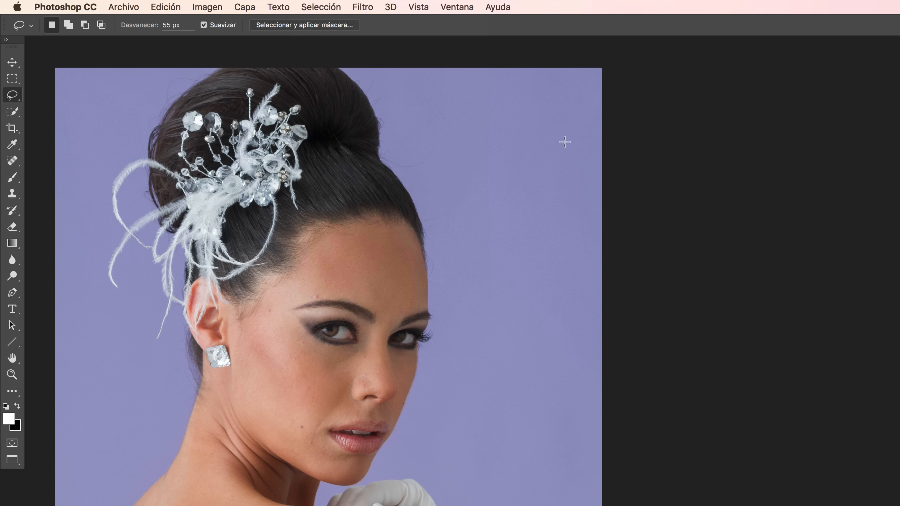
pyautogui.moveTo(496, 134)
pyautogui.mouseDown()
pyautogui.moveTo(582, 167)
pyautogui.moveTo(483, 142)
pyautogui.moveTo(508, 209)
pyautogui.mouseUp()
pyautogui.click(508, 208)
# - Make the "Separación de Frecuencias" group visible, expand it and select its Tonos layer
pyautogui.scroll(-5, 471, 248)
pyautogui.hscroll(-4, 472, 248)
pyautogui.hscroll(1, 471, 250)
pyautogui.scroll(4, 472, 250)
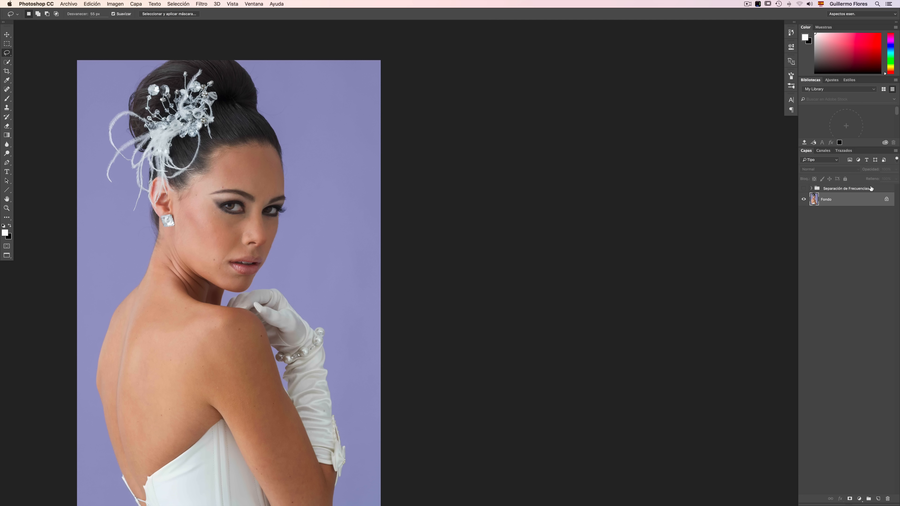
pyautogui.click(811, 189)
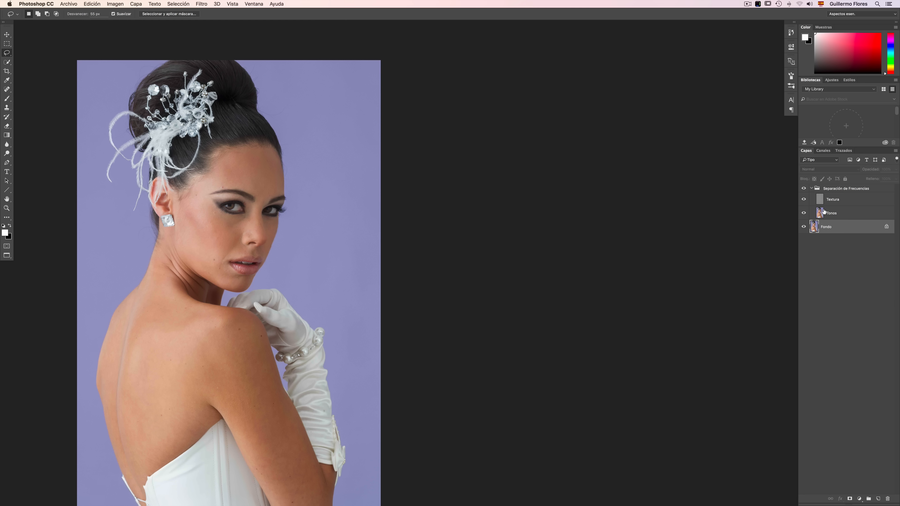
pyautogui.click(855, 215)
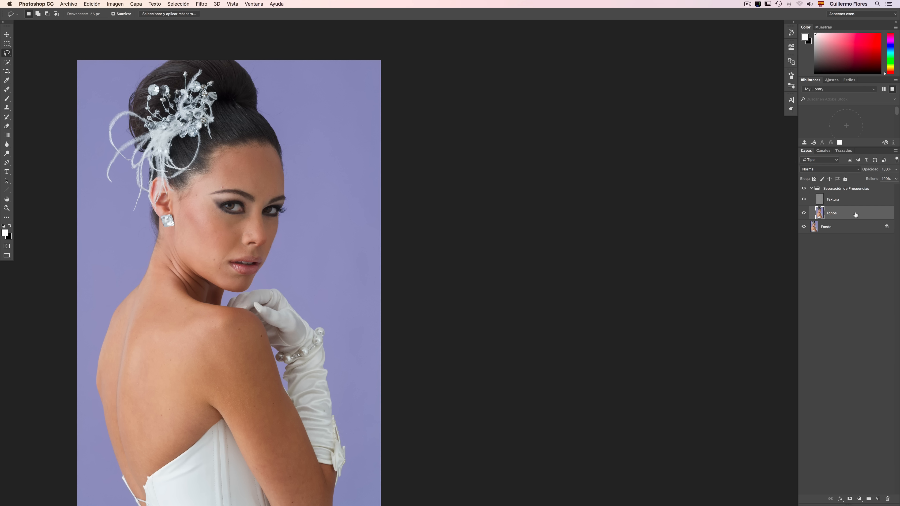
# - Examine the skin tones on the model's arm and back up close and at overview size
pyautogui.scroll(-3, 302, 256)
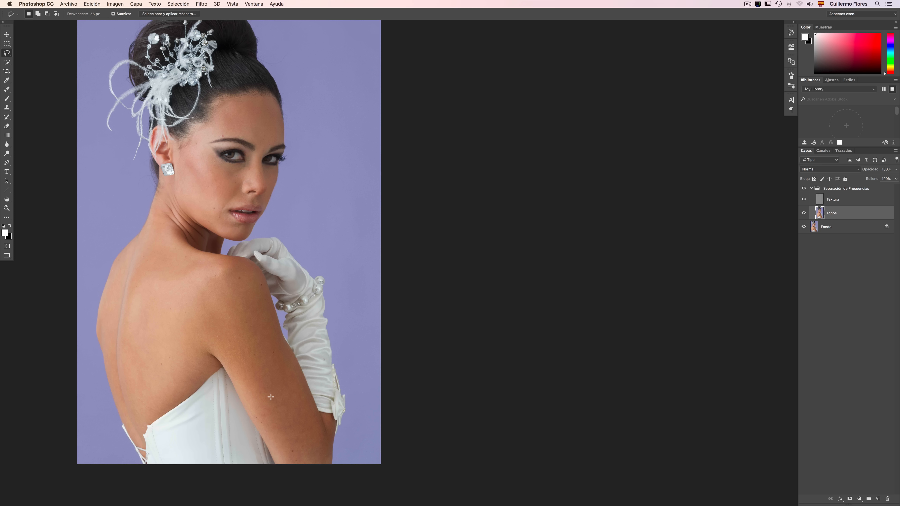
pyautogui.press('super+plus')
pyautogui.press('super+plus')
pyautogui.press('super+plus')
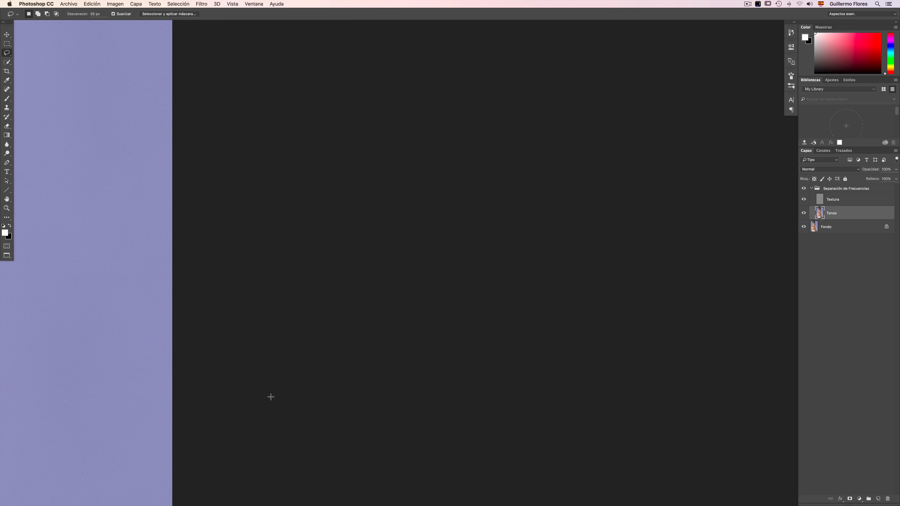
pyautogui.hscroll(-11, 271, 396)
pyautogui.scroll(-9, 271, 396)
pyautogui.hscroll(-5, 271, 396)
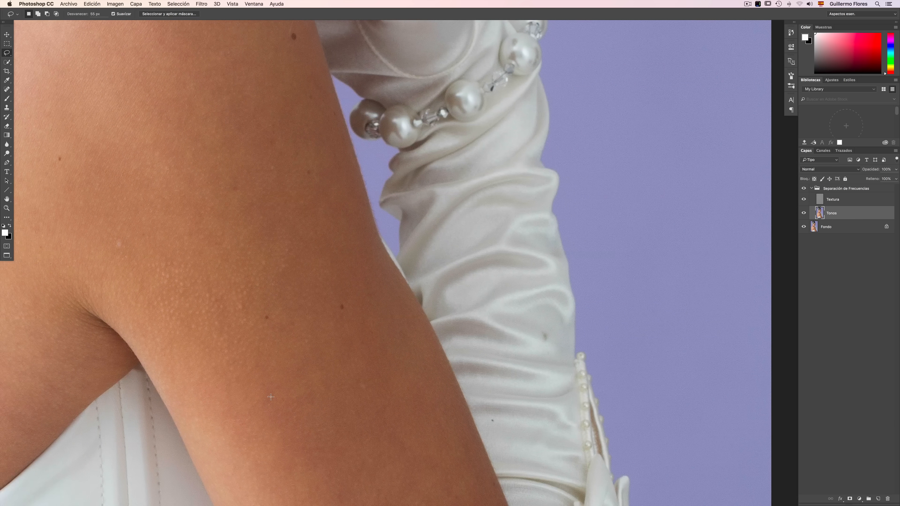
pyautogui.press('super+0')
pyautogui.press('super+minus')
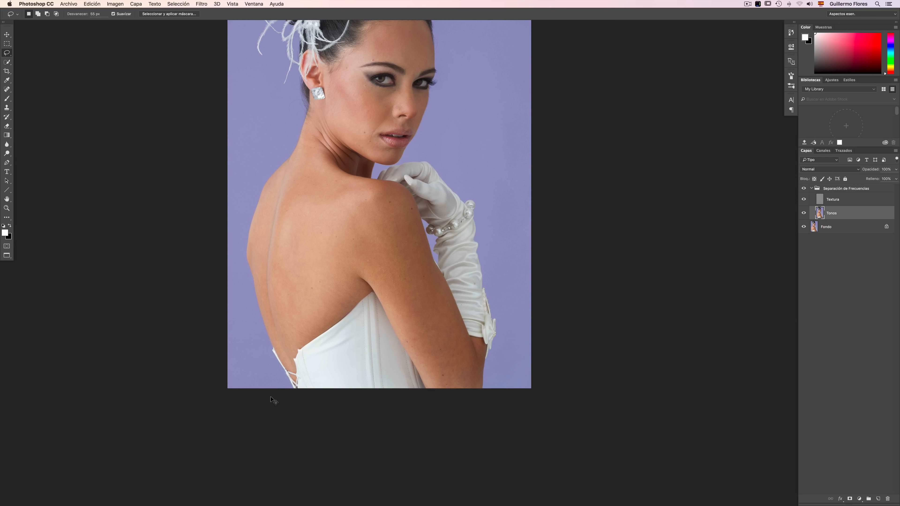
pyautogui.press('super+minus')
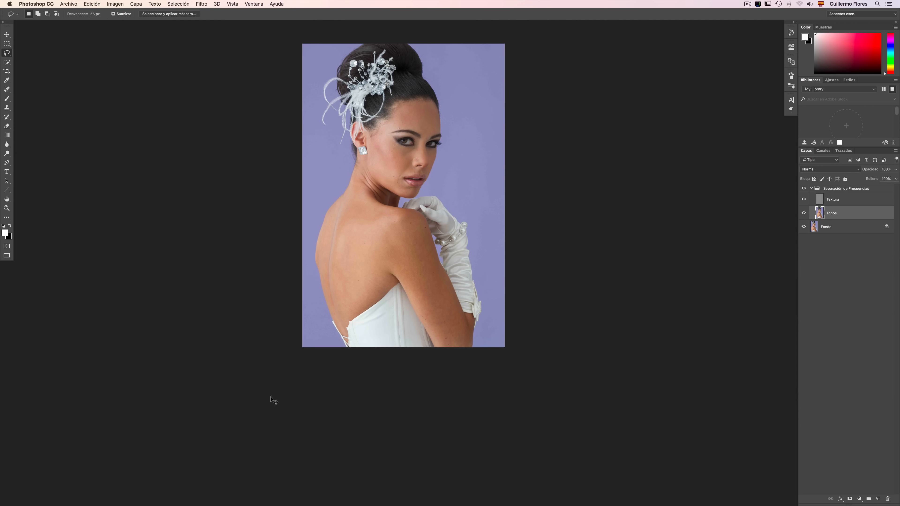
pyautogui.press('super+plus')
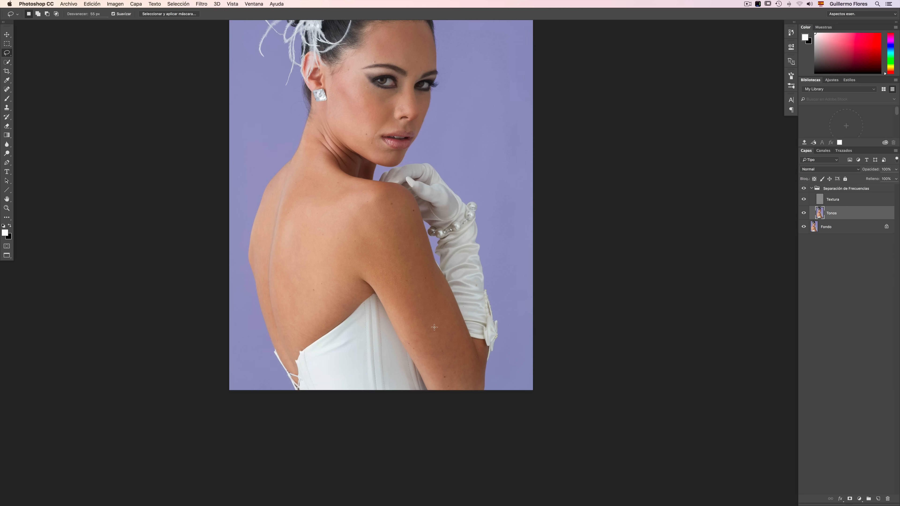
pyautogui.press('super+plus')
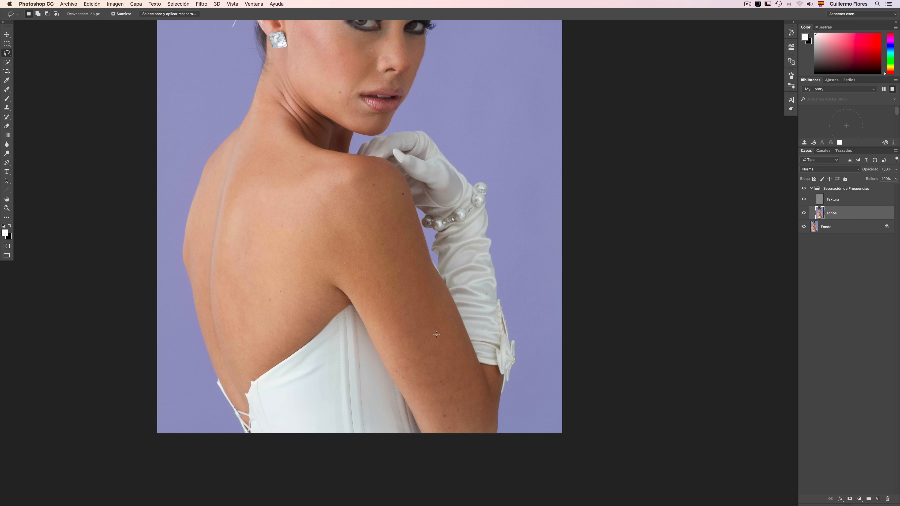
pyautogui.scroll(-2, 432, 335)
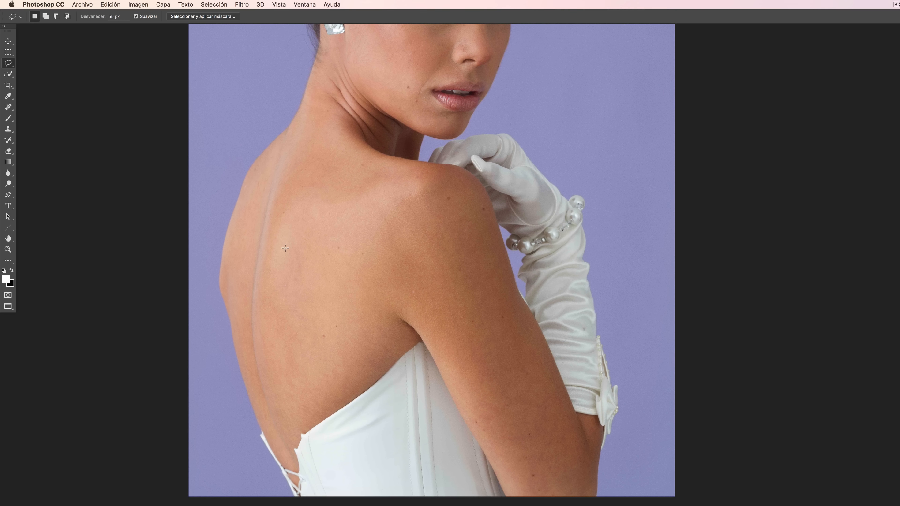
# - Draw a Lasso selection with a 25 px feather on the model's upper arm and check its edge in quick mask
pyautogui.rightClick(8, 63)
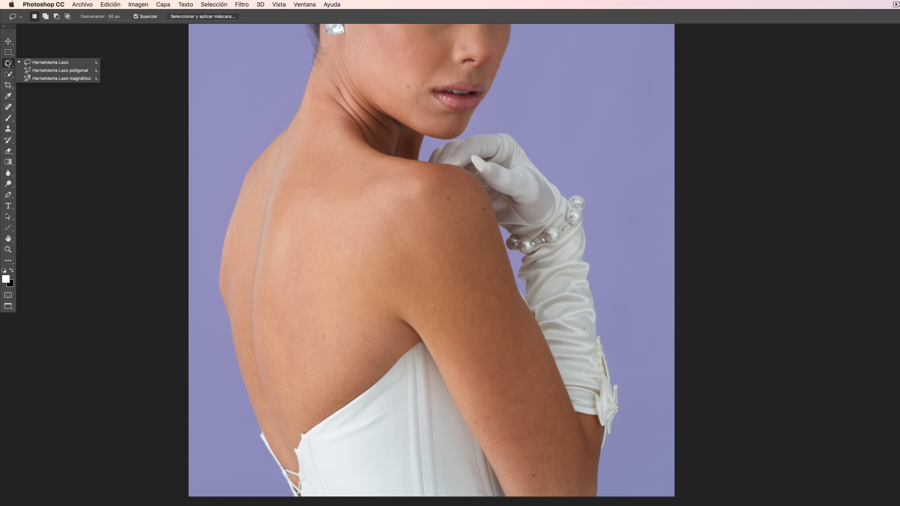
pyautogui.click(65, 63)
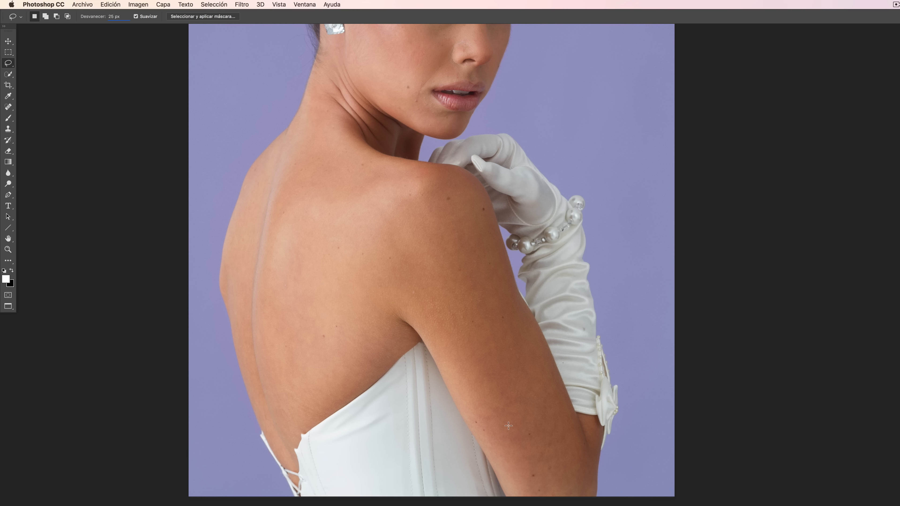
pyautogui.moveTo(506, 320)
pyautogui.mouseDown()
pyautogui.moveTo(470, 283)
pyautogui.moveTo(445, 302)
pyautogui.moveTo(468, 392)
pyautogui.moveTo(501, 451)
pyautogui.moveTo(534, 490)
pyautogui.moveTo(562, 499)
pyautogui.moveTo(577, 476)
pyautogui.moveTo(530, 343)
pyautogui.moveTo(491, 293)
pyautogui.moveTo(468, 281)
pyautogui.moveTo(446, 305)
pyautogui.mouseUp()
pyautogui.press('x')
pyautogui.press('q')
pyautogui.press('q')
pyautogui.press('q')
pyautogui.press('q')
# - Set the Lasso feather to 35 px and outline the model's arm from below the shoulder down to the elbow
pyautogui.write('35')
pyautogui.moveTo(461, 271); pyautogui.dragTo(440, 307)
pyautogui.moveTo(431, 254); pyautogui.dragTo(432, 310)
pyautogui.moveTo(527, 351); pyautogui.dragTo(506, 312)
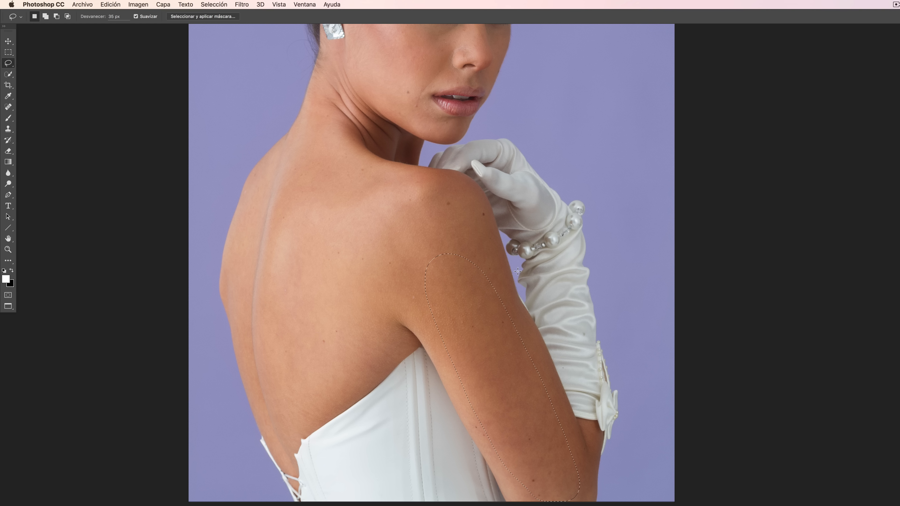
# - Repeat the last Gaussian Blur on the feathered selection of the model's arm
pyautogui.click(214, 5)
pyautogui.moveTo(243, 3)
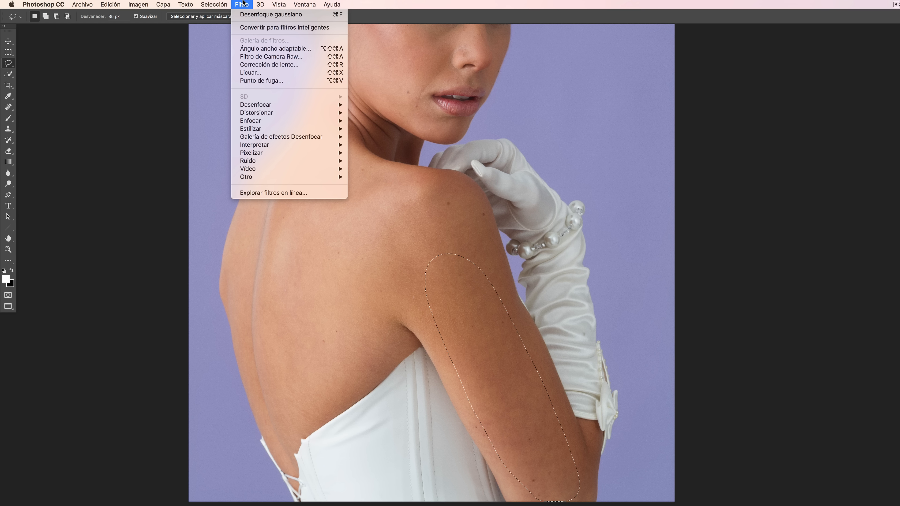
pyautogui.click(276, 15)
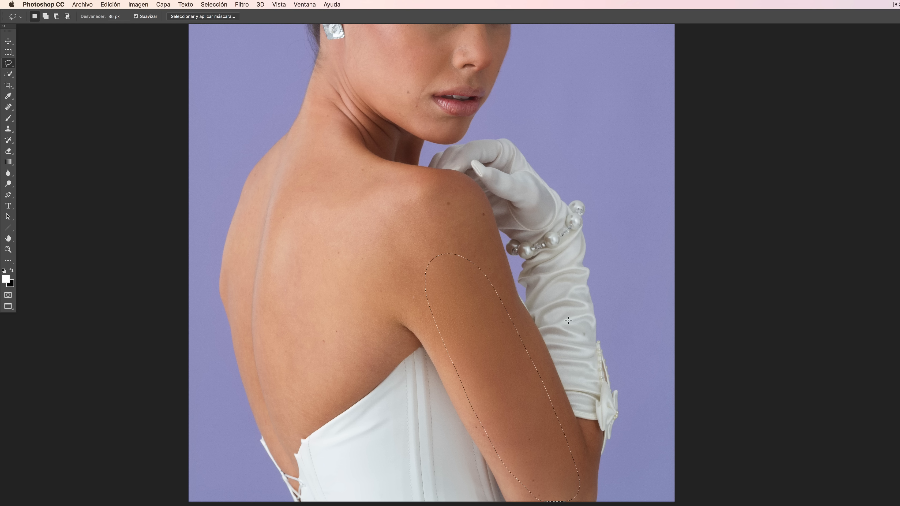
# - Lasso three more skin areas across the shoulder and back, repeating the last filter on each selection
pyautogui.moveTo(430, 224)
pyautogui.mouseDown()
pyautogui.moveTo(413, 240)
pyautogui.moveTo(414, 299)
pyautogui.moveTo(437, 330)
pyautogui.moveTo(480, 345)
pyautogui.moveTo(496, 324)
pyautogui.moveTo(499, 272)
pyautogui.moveTo(472, 219)
pyautogui.moveTo(443, 209)
pyautogui.moveTo(407, 217)
pyautogui.moveTo(395, 281)
pyautogui.moveTo(427, 331)
pyautogui.moveTo(468, 354)
pyautogui.moveTo(486, 340)
pyautogui.mouseUp()
pyautogui.press('ctrl+super+f')
pyautogui.moveTo(347, 276)
pyautogui.mouseDown()
pyautogui.moveTo(302, 334)
pyautogui.moveTo(299, 370)
pyautogui.moveTo(317, 390)
pyautogui.moveTo(354, 385)
pyautogui.moveTo(378, 362)
pyautogui.moveTo(389, 282)
pyautogui.moveTo(362, 273)
pyautogui.moveTo(295, 305)
pyautogui.moveTo(265, 365)
pyautogui.moveTo(278, 390)
pyautogui.moveTo(306, 405)
pyautogui.moveTo(354, 387)
pyautogui.mouseUp()
pyautogui.press('ctrl+super+f')
pyautogui.moveTo(331, 248)
pyautogui.mouseDown()
pyautogui.moveTo(370, 271)
pyautogui.moveTo(408, 223)
pyautogui.moveTo(279, 280)
pyautogui.moveTo(407, 287)
pyautogui.mouseUp()
pyautogui.press('ctrl+super+f')
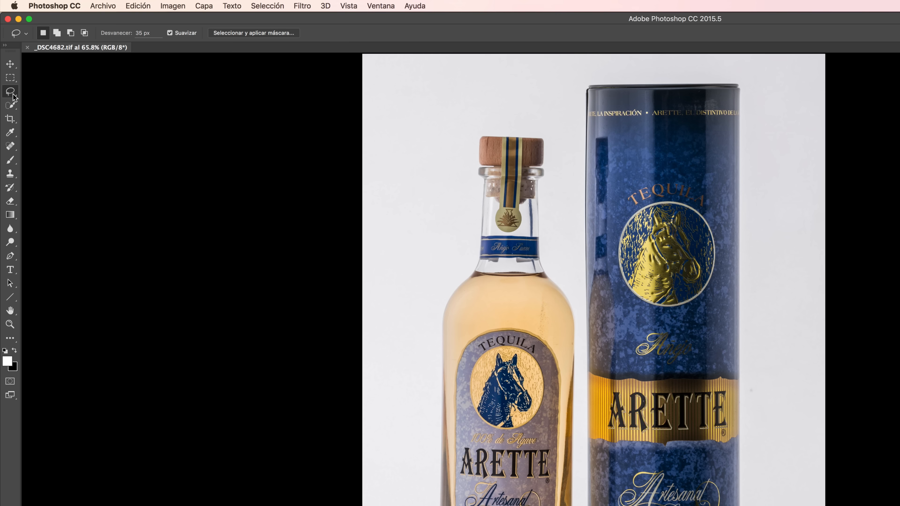
# - Switch to the Polygonal Lasso and draw a loose closed outline around both the tequila bottle and its blue tube
pyautogui.click(10, 92)
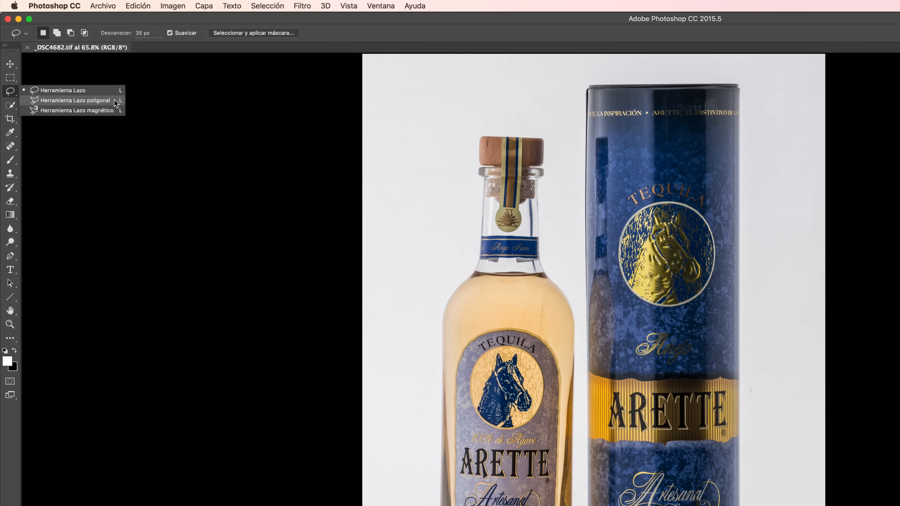
pyautogui.click(114, 100)
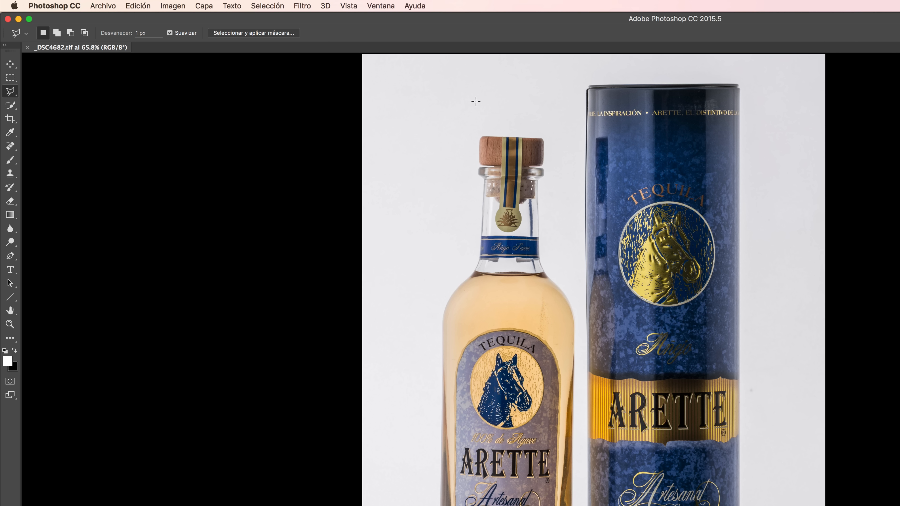
pyautogui.click(462, 115)
pyautogui.click(455, 159)
pyautogui.click(440, 201)
pyautogui.click(427, 257)
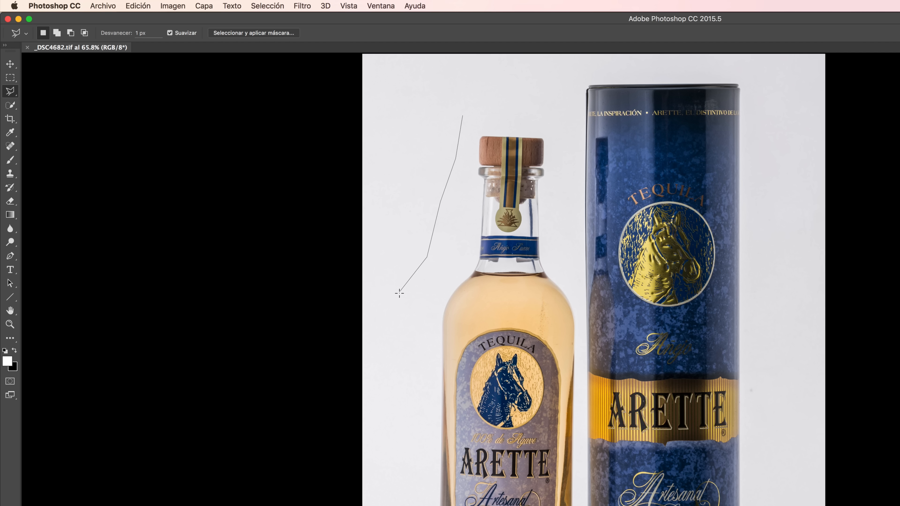
pyautogui.click(411, 305)
pyautogui.click(406, 489)
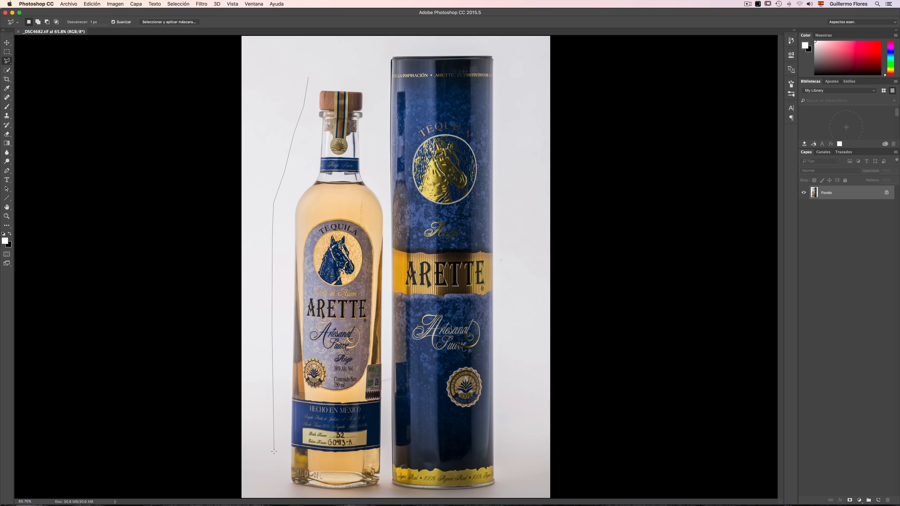
pyautogui.click(289, 491)
pyautogui.click(509, 492)
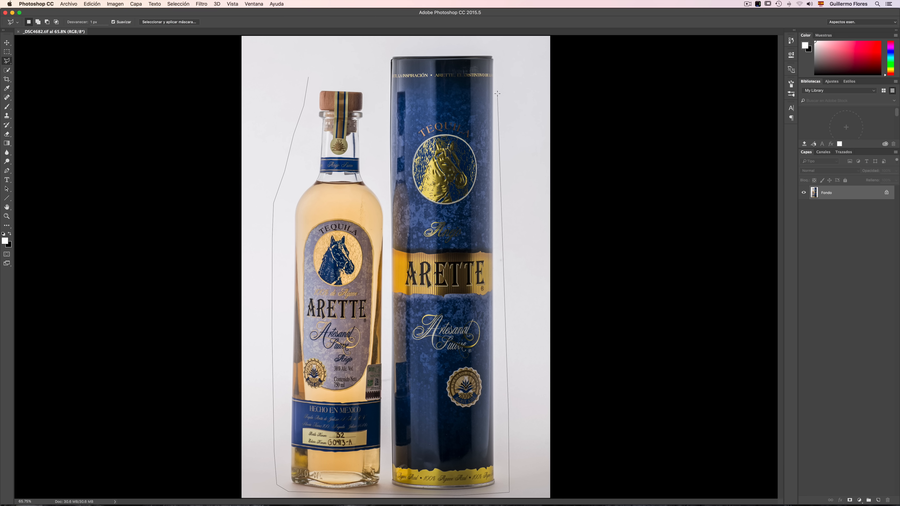
pyautogui.click(503, 86)
pyautogui.click(495, 46)
pyautogui.click(449, 43)
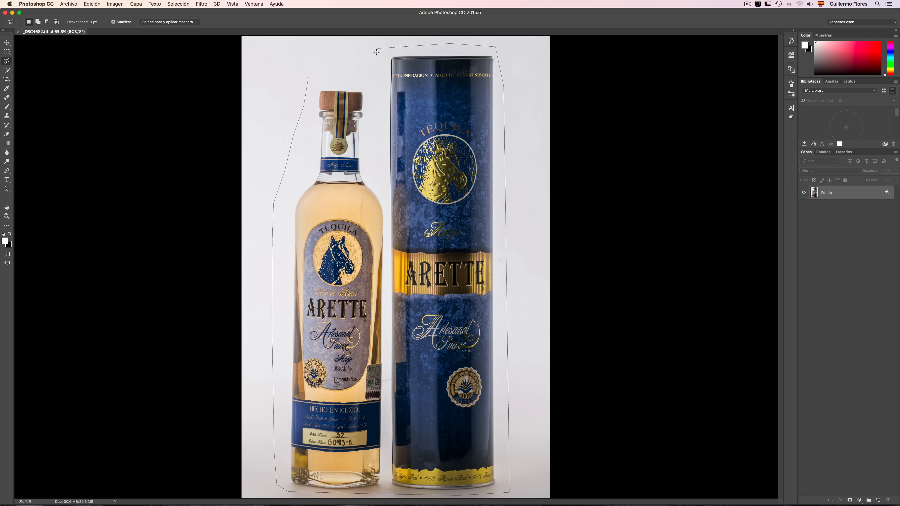
pyautogui.click(371, 75)
pyautogui.click(308, 77)
# - Draw a small four-sided Polygonal Lasso selection on the backdrop beside the bottle cap, closing it at its starting point, and deselect it
pyautogui.click(278, 62)
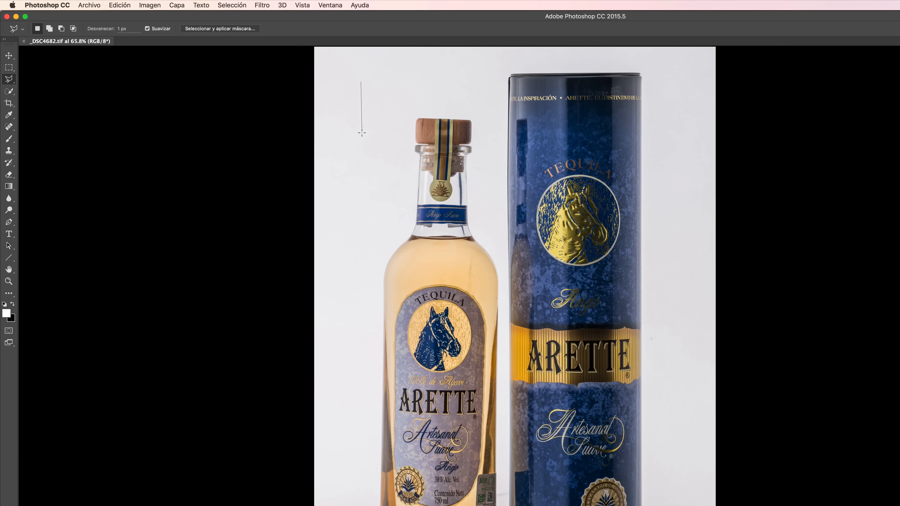
pyautogui.click(278, 101)
pyautogui.click(313, 83)
pyautogui.click(309, 57)
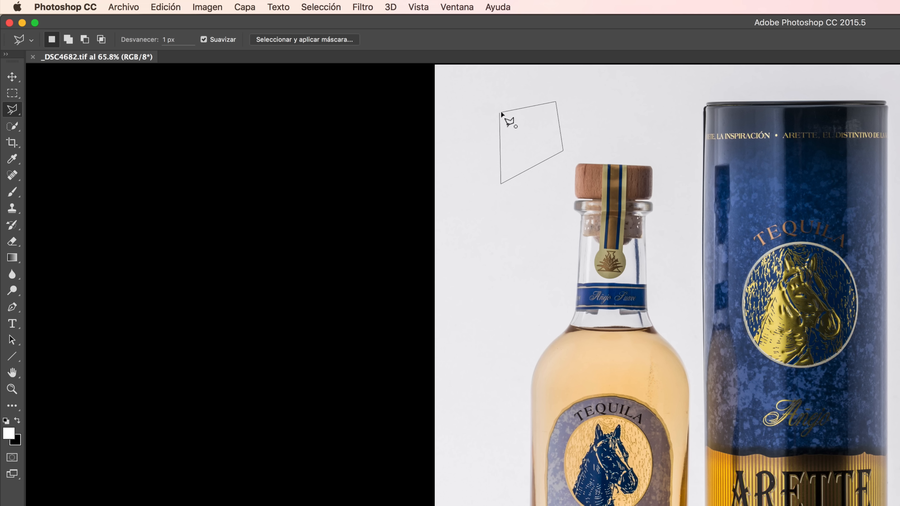
pyautogui.click(502, 112)
pyautogui.press('super+d')
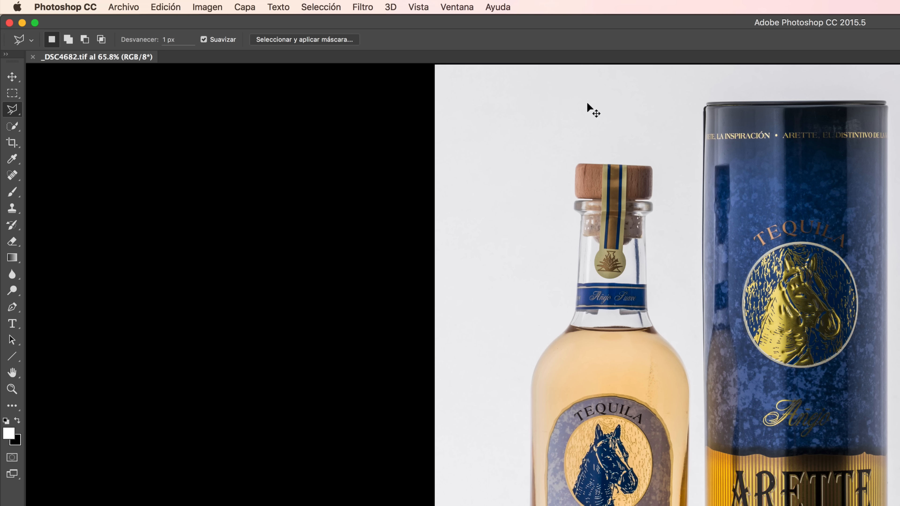
# - Start a Polygonal Lasso outline at the left end of the blue tube's lid and run it along the top rim to the right end
pyautogui.press('super+plus')
pyautogui.press('super+plus')
pyautogui.press('super+plus')
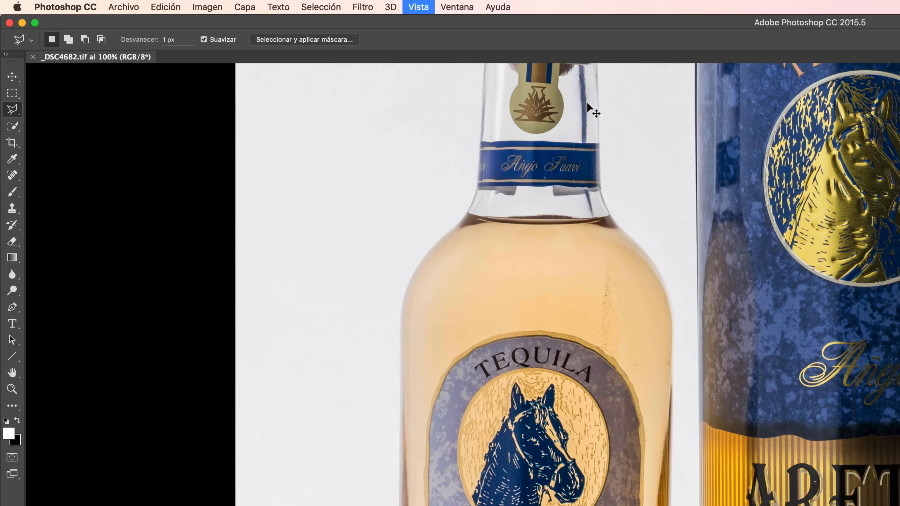
pyautogui.scroll(15, 587, 103)
pyautogui.hscroll(5, 587, 103)
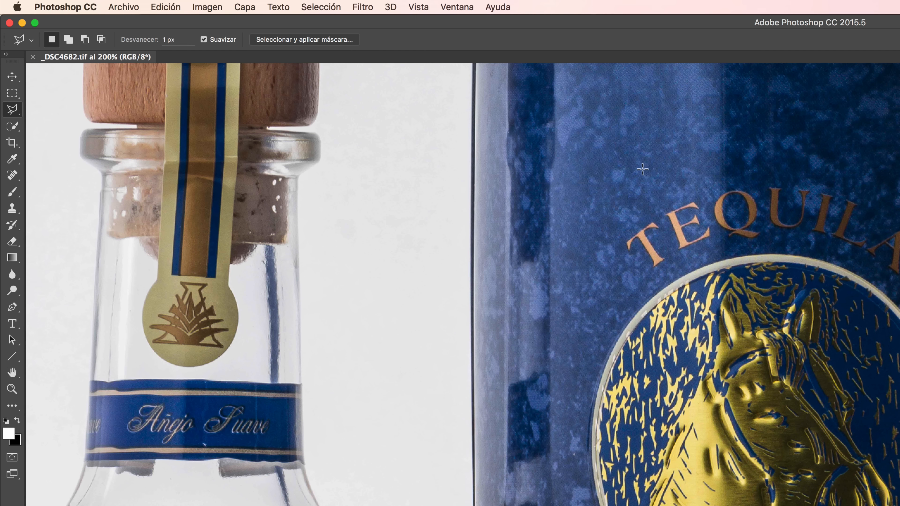
pyautogui.scroll(5, 642, 169)
pyautogui.hscroll(2, 642, 169)
pyautogui.press('super+plus')
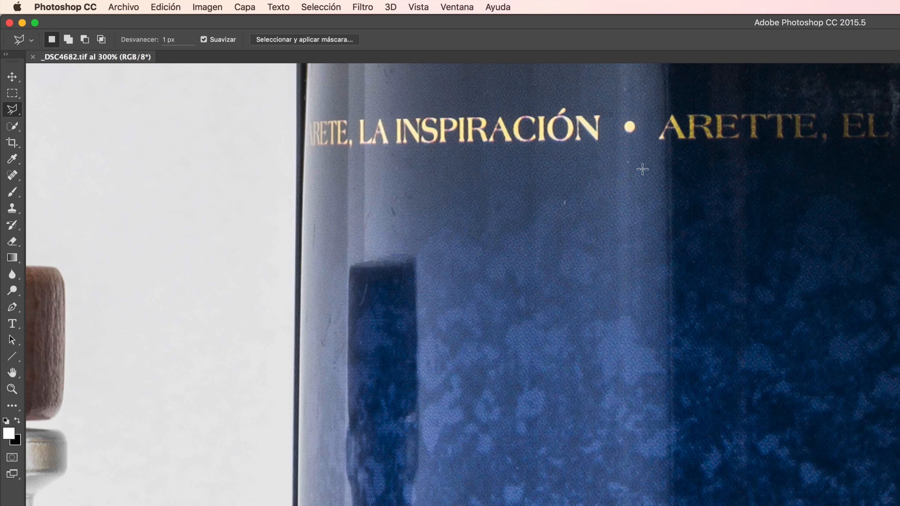
pyautogui.scroll(10, 642, 170)
pyautogui.scroll(4, 642, 169)
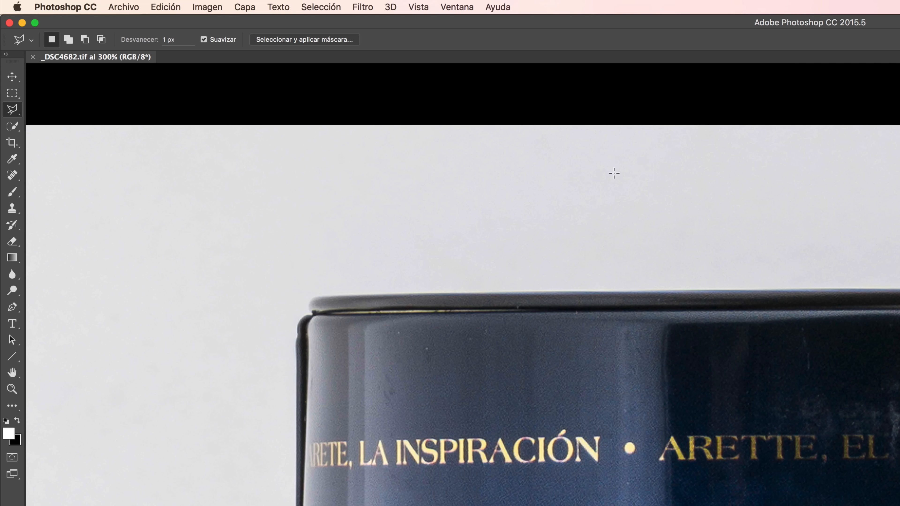
pyautogui.click(324, 296)
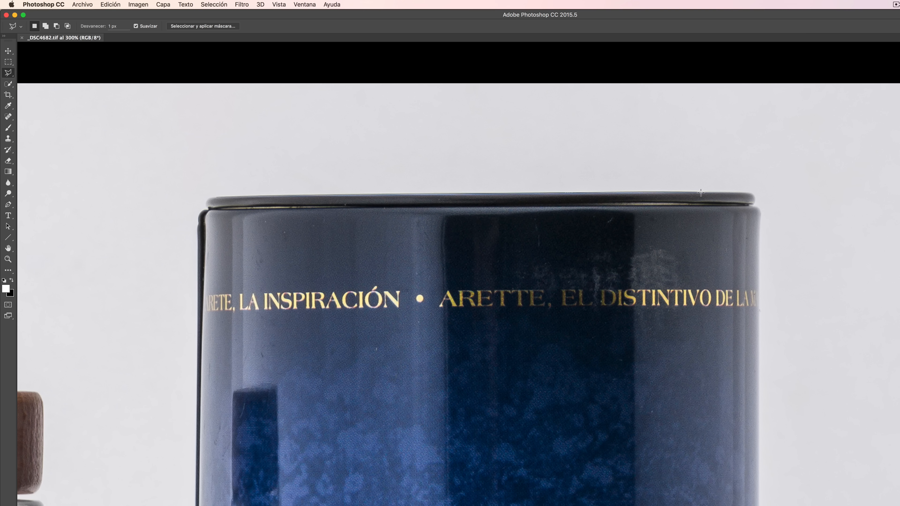
pyautogui.click(738, 191)
# - Continue the polygonal outline straight down the blue tube's right edge to the gold band at its base
pyautogui.keyDown('alt'); pyautogui.click(758, 241); pyautogui.keyUp('alt')
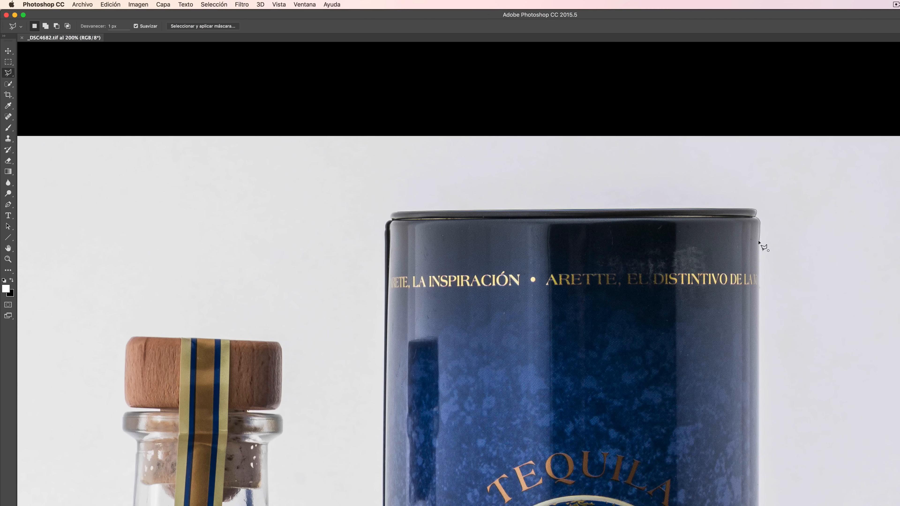
pyautogui.keyDown('alt'); pyautogui.click(758, 241); pyautogui.keyUp('alt')
pyautogui.scroll(-3, 758, 241)
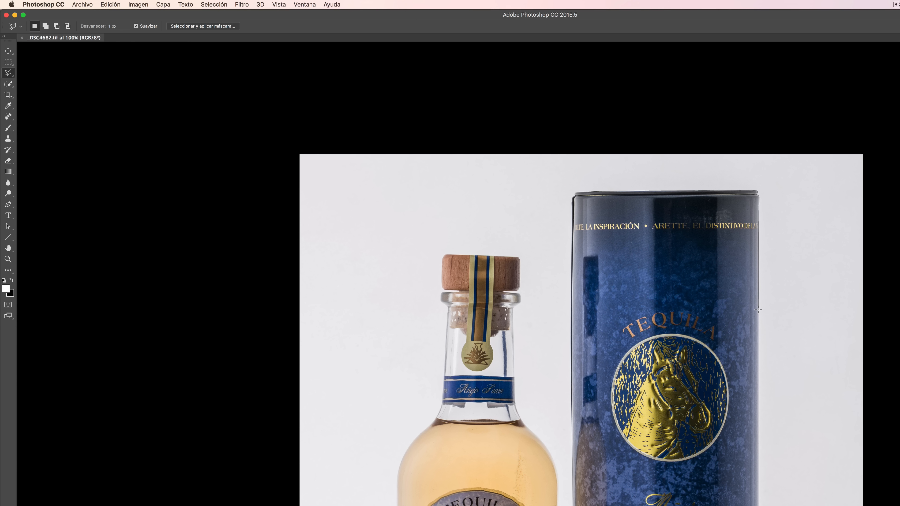
pyautogui.scroll(-10, 758, 310)
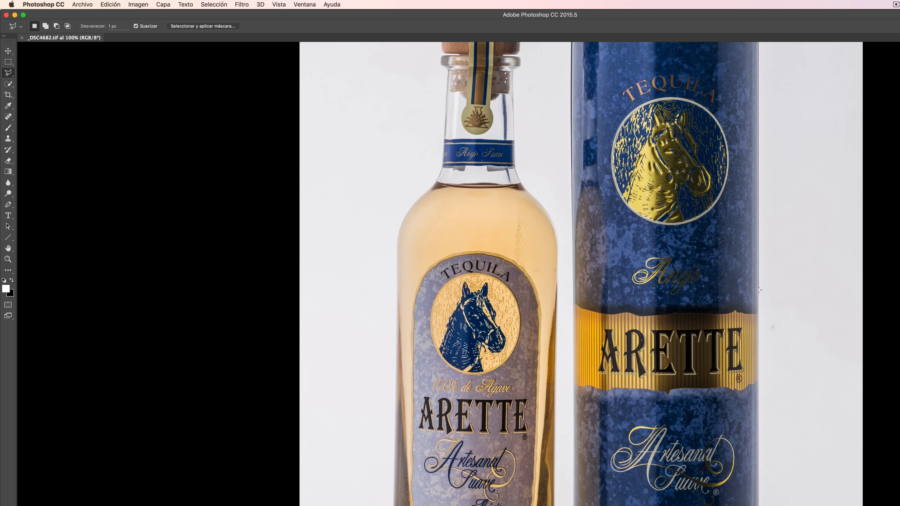
pyautogui.scroll(-5, 758, 291)
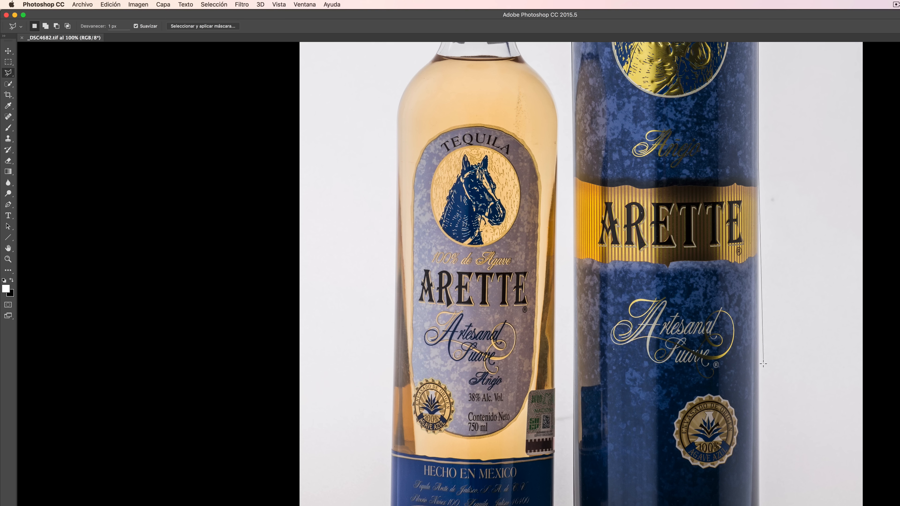
pyautogui.scroll(-7, 758, 372)
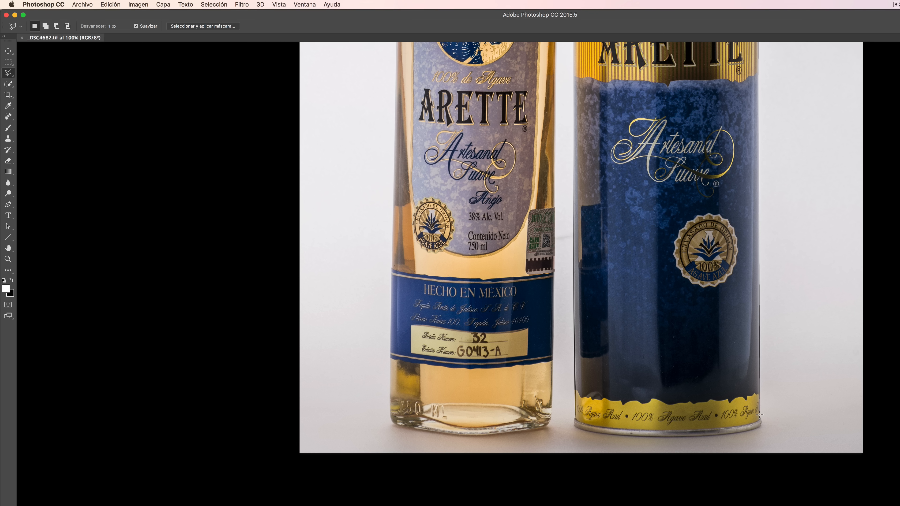
pyautogui.click(760, 414)
# - Route the outline outside the canvas, around the right side and over the top, and close it at the tube lid's left end
pyautogui.click(817, 485)
pyautogui.click(899, 483)
pyautogui.scroll(20, 880, 280)
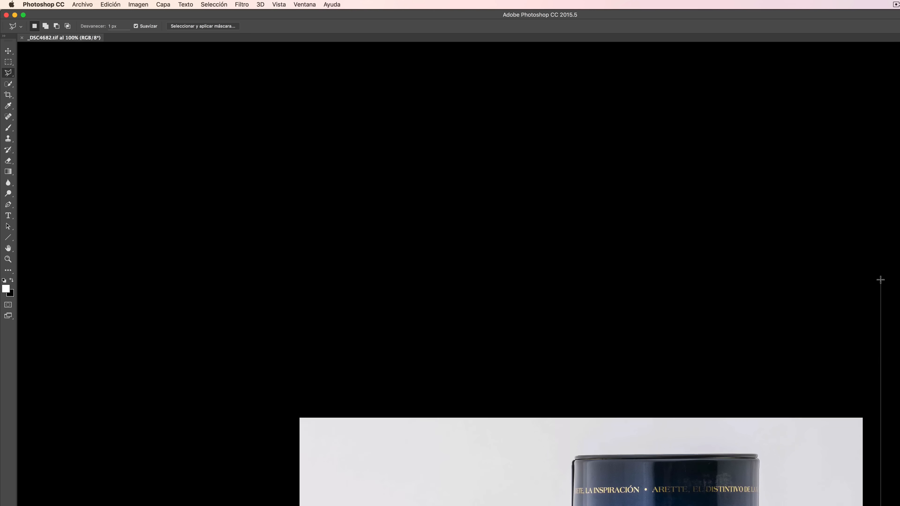
pyautogui.click(880, 280)
pyautogui.click(638, 359)
pyautogui.click(489, 463)
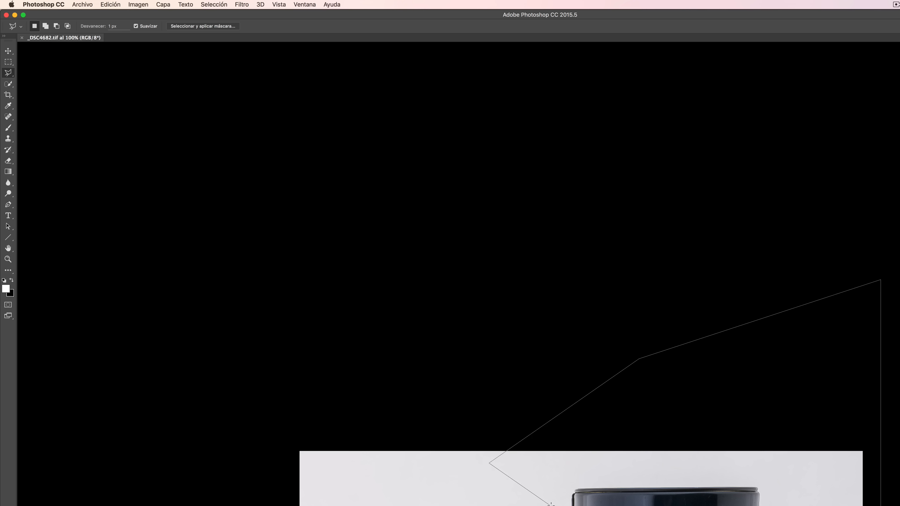
pyautogui.click(555, 498)
pyautogui.click(578, 483)
pyautogui.doubleClick(579, 490)
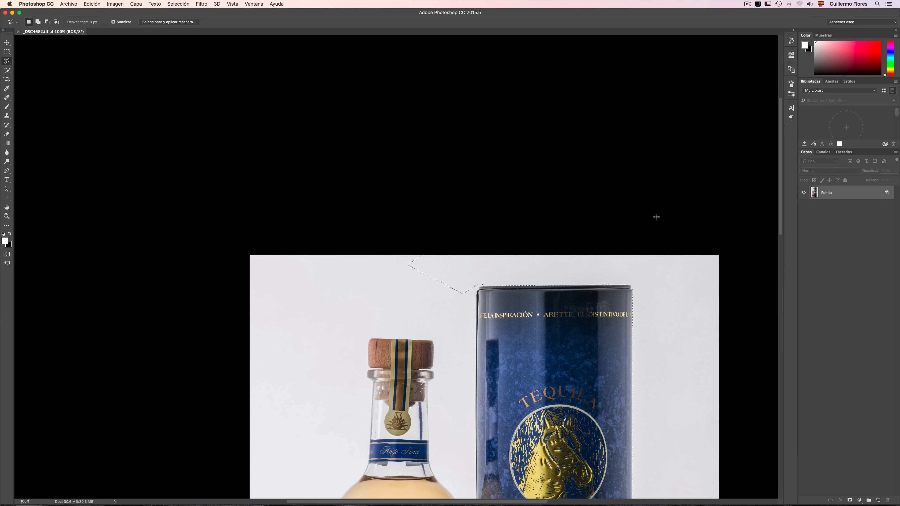
# - Convert the Fondo background into a regular layer and clear the selected backdrop above and to the right of the tube
pyautogui.doubleClick(856, 193)
pyautogui.press('Return')
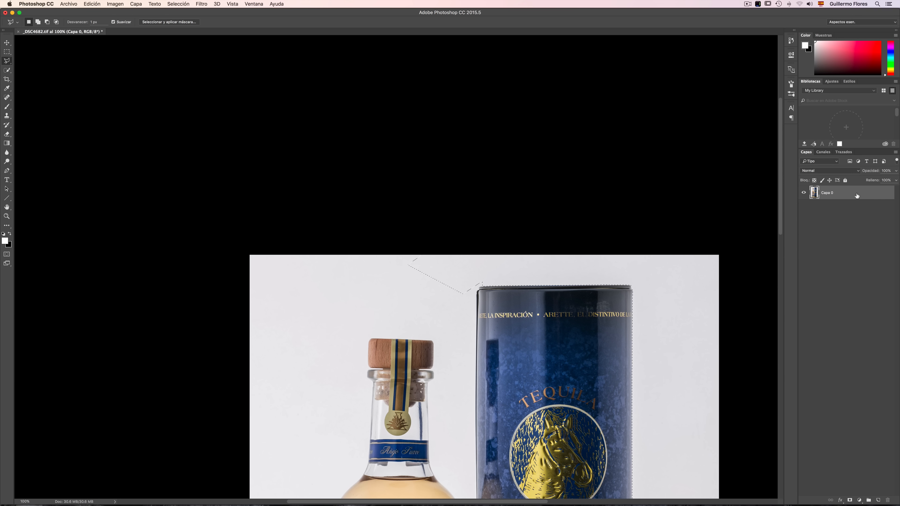
pyautogui.scroll(-1, 381, 151)
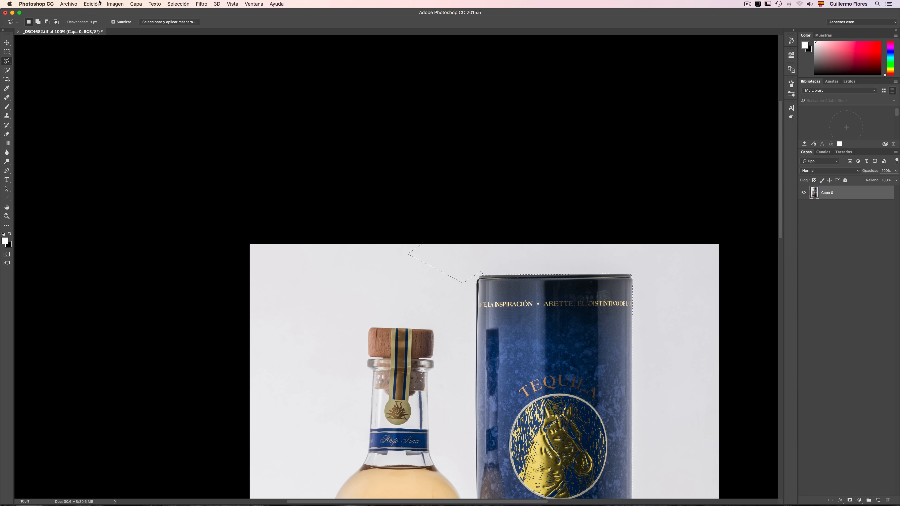
pyautogui.click(93, 4)
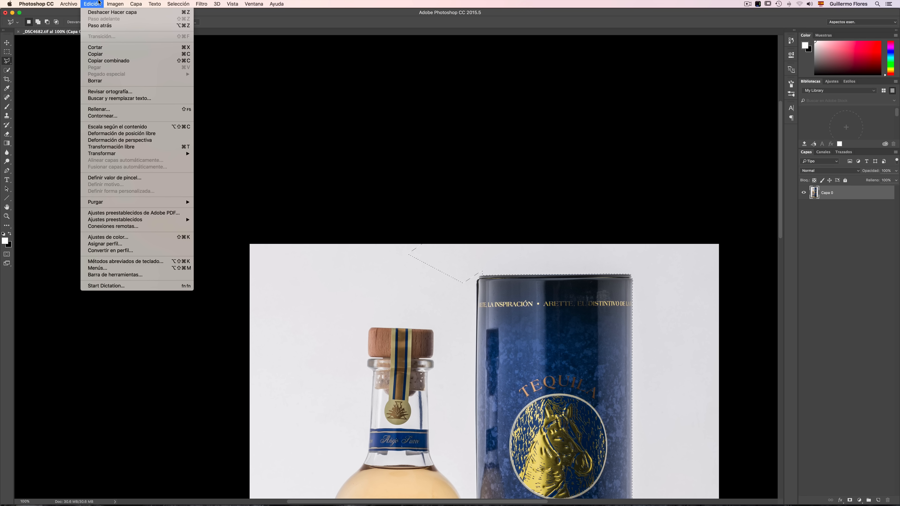
pyautogui.click(105, 80)
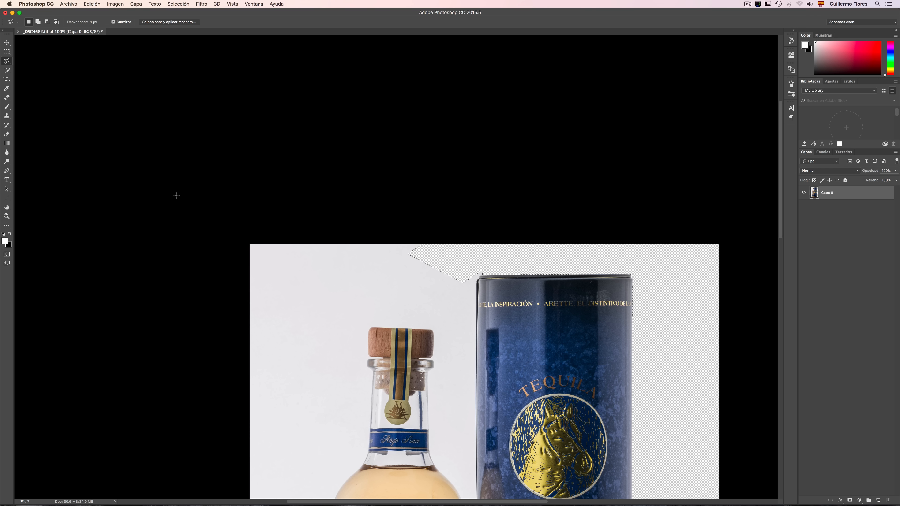
# - Set the Polygonal Lasso feather to 10 px and outline a six-sided area of the backdrop above the bottle's left side
pyautogui.doubleClick(91, 22)
pyautogui.write('10')
pyautogui.click(261, 267)
pyautogui.click(269, 318)
pyautogui.click(344, 315)
pyautogui.click(401, 286)
pyautogui.click(395, 261)
pyautogui.click(298, 256)
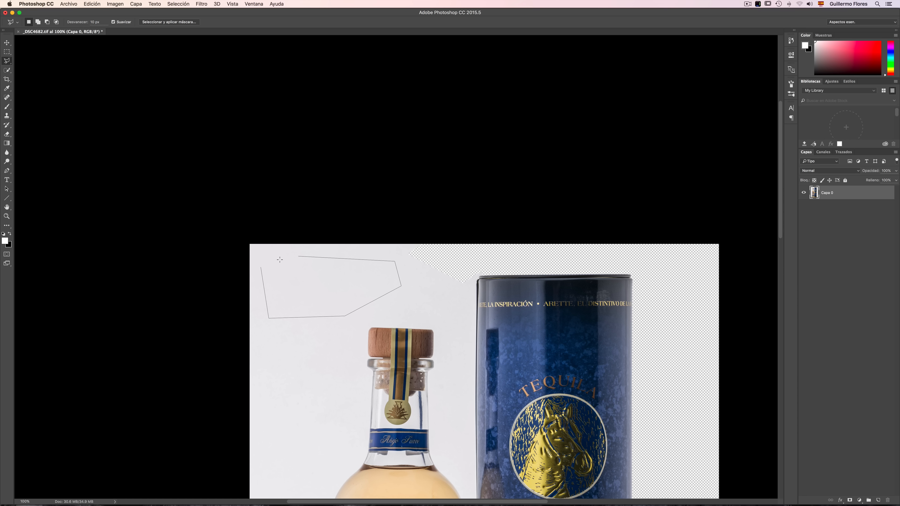
pyautogui.click(262, 268)
# - Clear the feathered backdrop area, deselect it and compare its edge with the cutout along the tube's lid up close
pyautogui.click(92, 4)
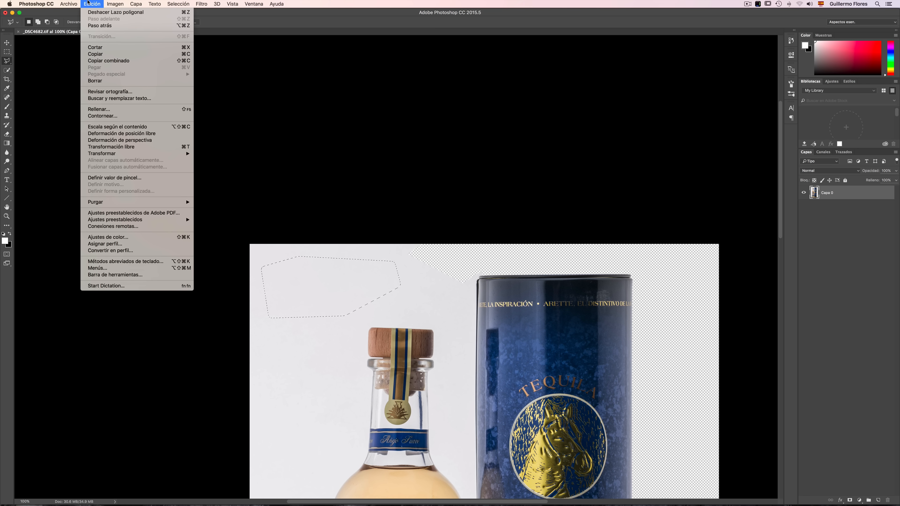
pyautogui.click(110, 82)
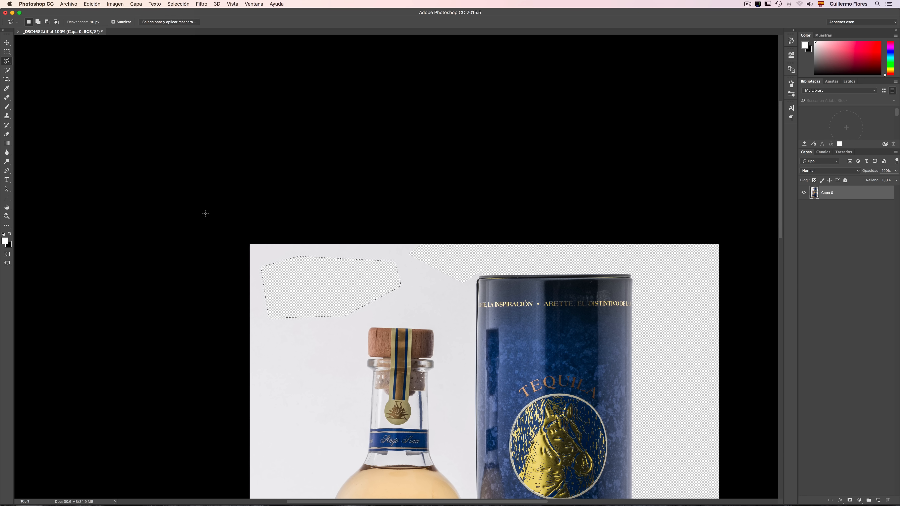
pyautogui.press('super+d')
pyautogui.scroll(2, 437, 272)
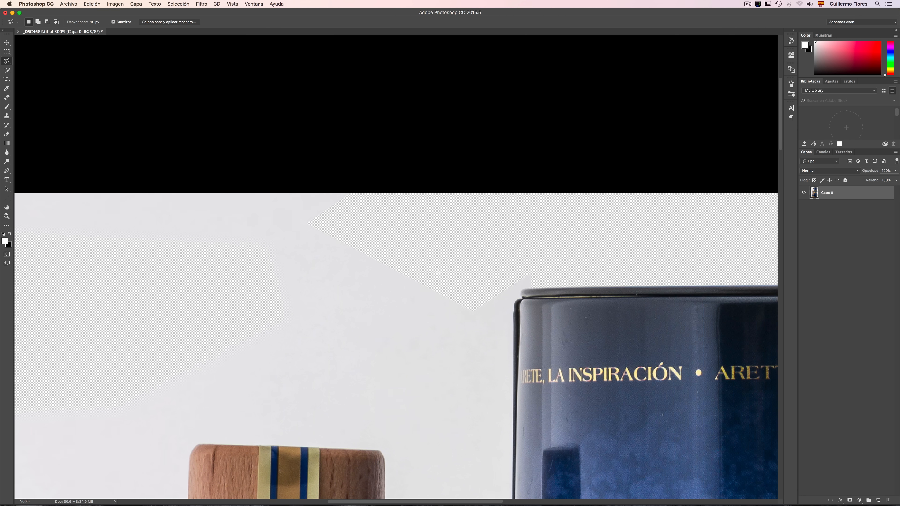
pyautogui.hscroll(3, 437, 272)
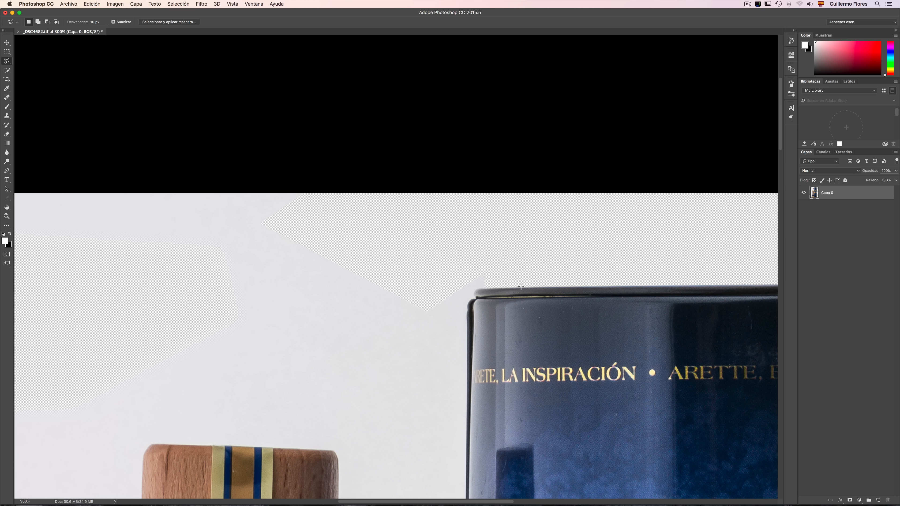
pyautogui.hscroll(2, 521, 286)
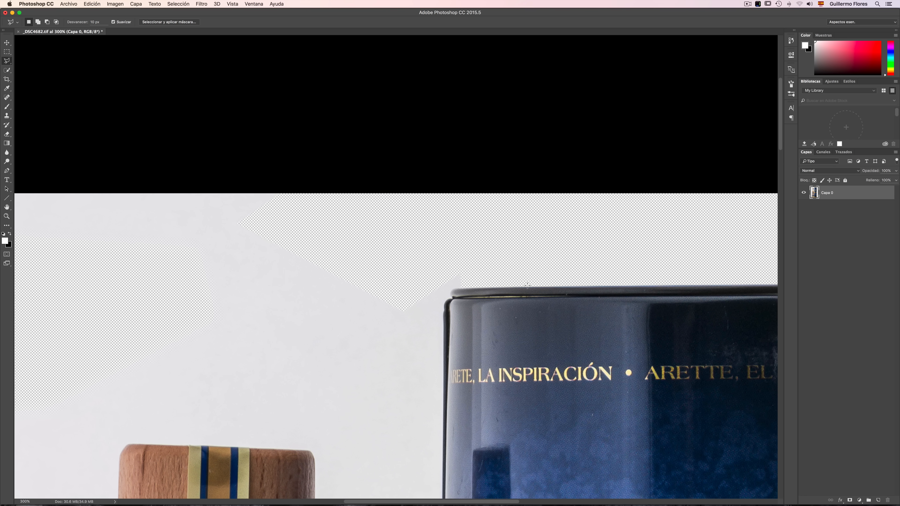
# - Switch to the Magnetic Lasso, set its frequency to 50 and cut a rounded backdrop area beside the bottle's cork
pyautogui.hscroll(15, 528, 286)
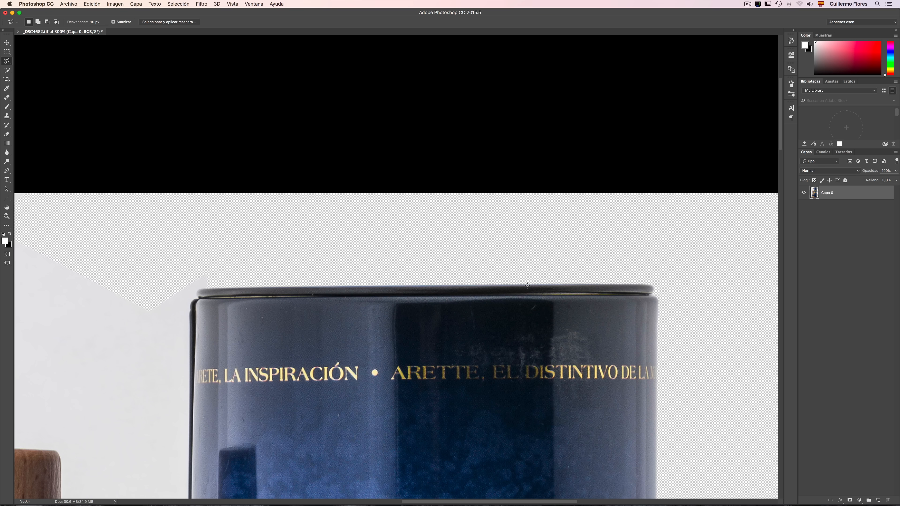
pyautogui.hscroll(-11, 527, 285)
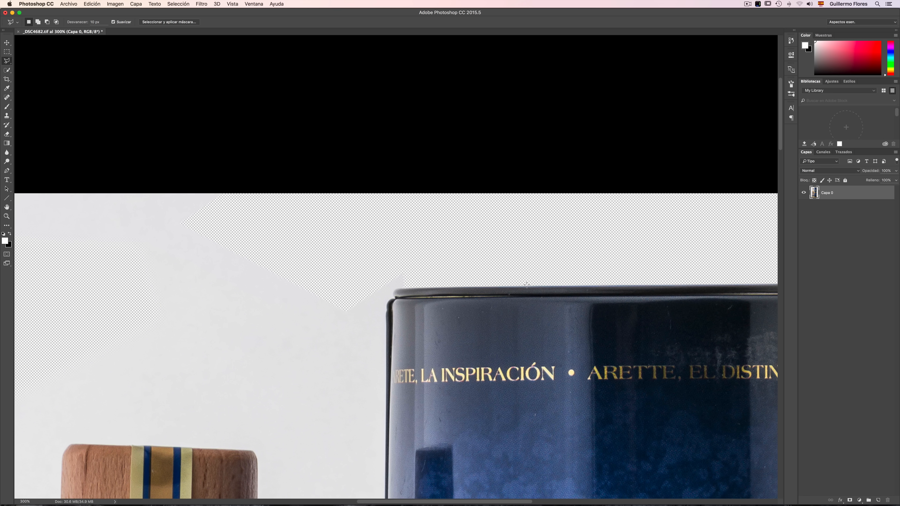
pyautogui.press('super+minus')
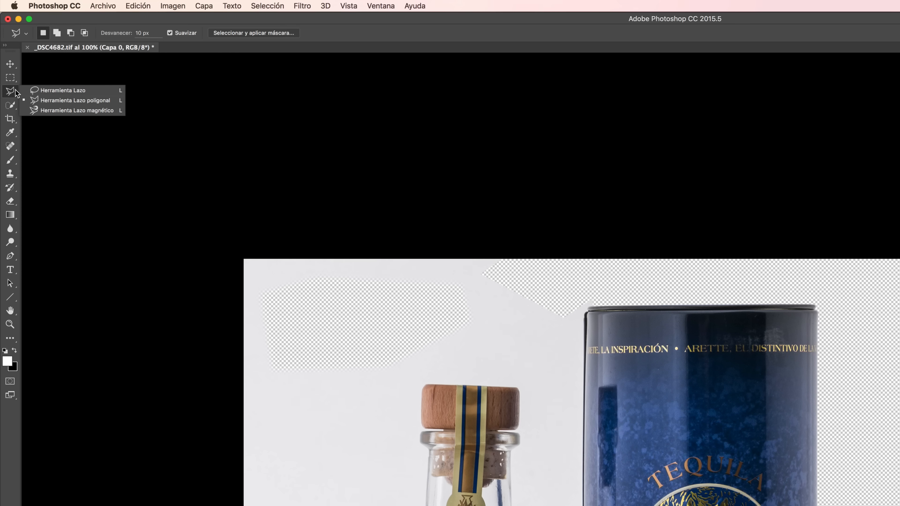
pyautogui.click(86, 110)
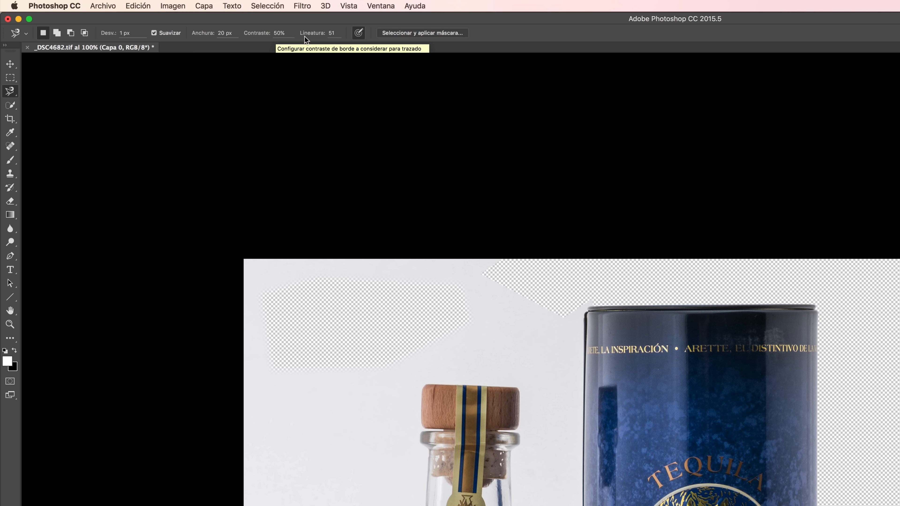
pyautogui.moveTo(319, 36); pyautogui.dragTo(318, 37)
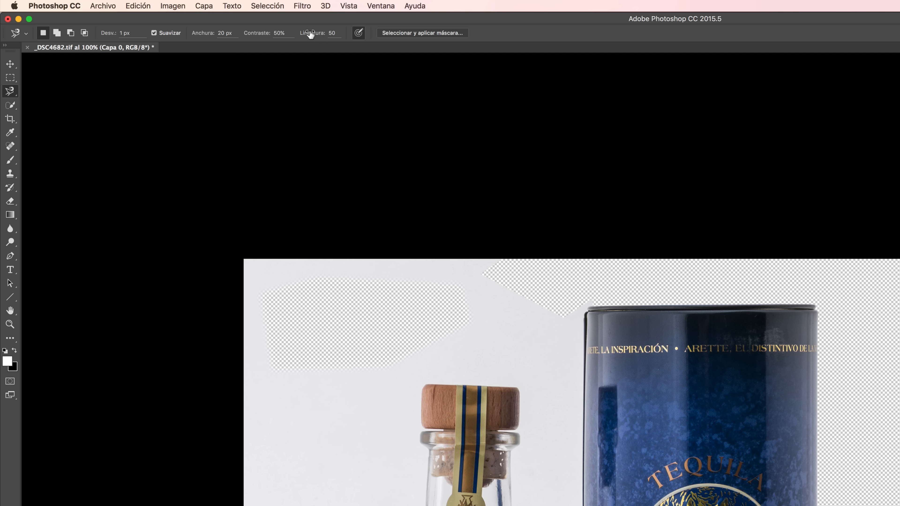
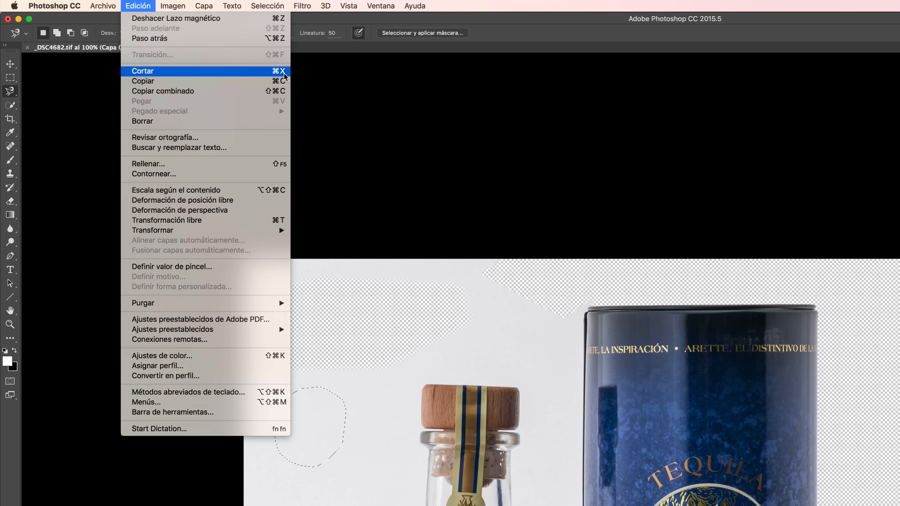
pyautogui.click(284, 72)
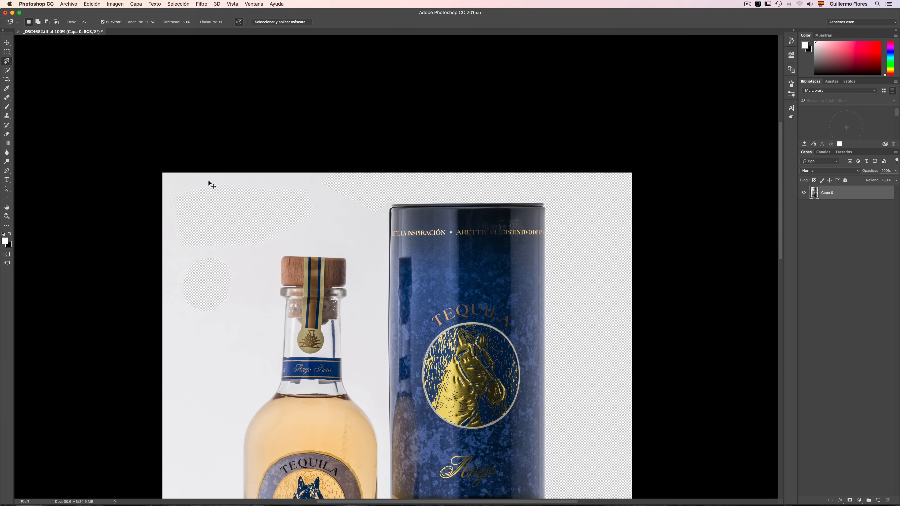
# - Trace a Magnetic Lasso selection down the tube's left edge, around the bottle cap and over the canvas top, closing it above the tube lid
pyautogui.press('super+plus')
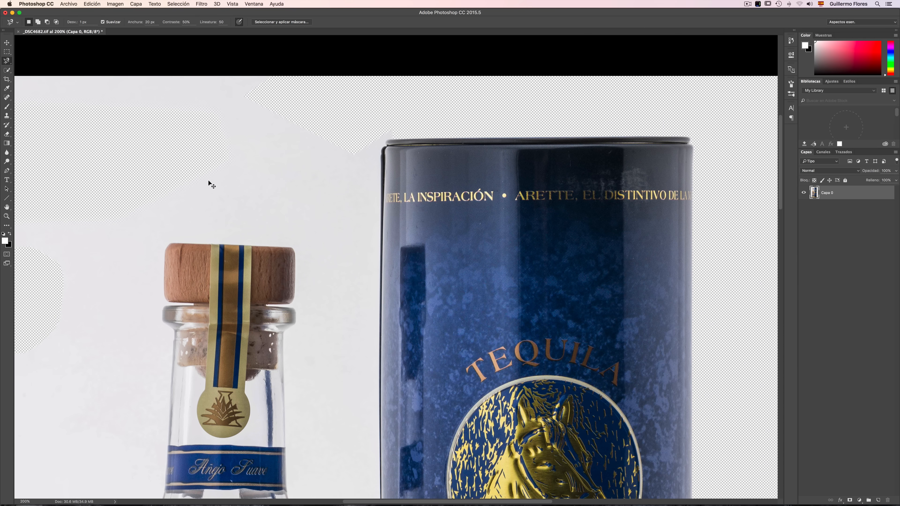
pyautogui.press('super+plus')
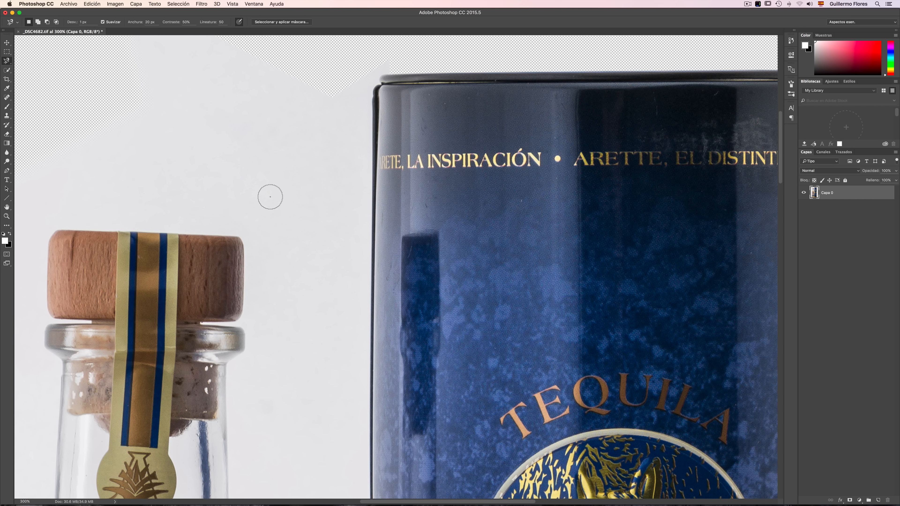
pyautogui.click(413, 50)
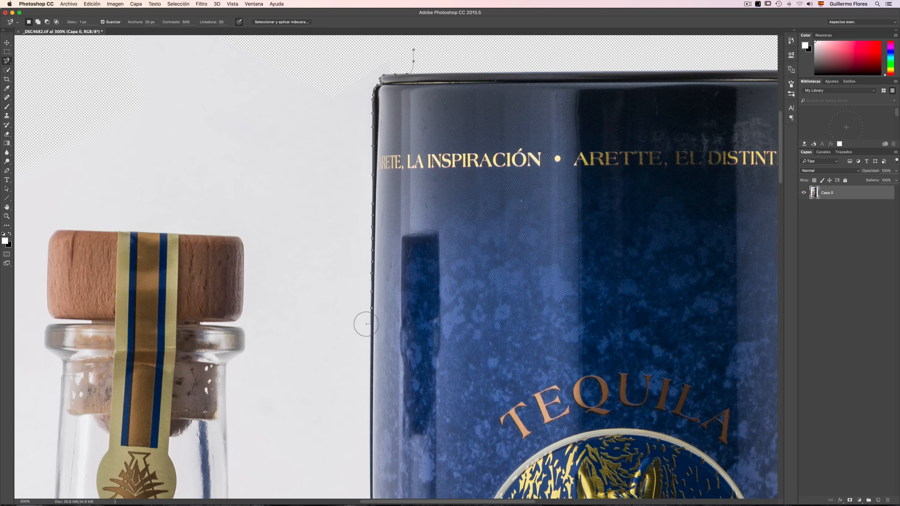
pyautogui.scroll(-5, 365, 328)
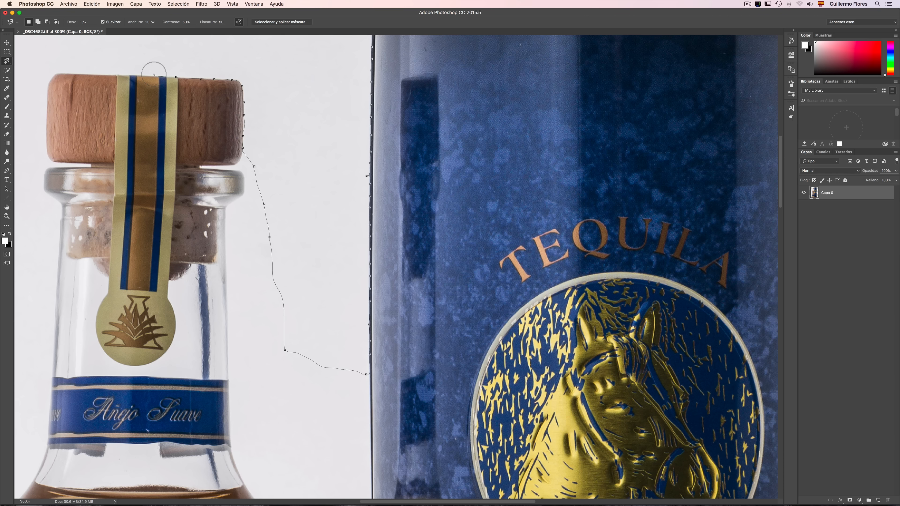
pyautogui.scroll(5, 155, 57)
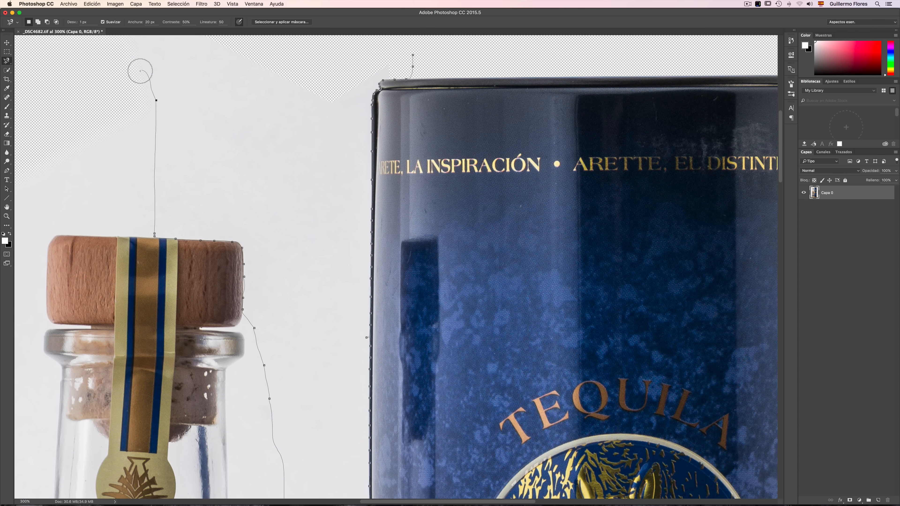
pyautogui.scroll(6, 105, 92)
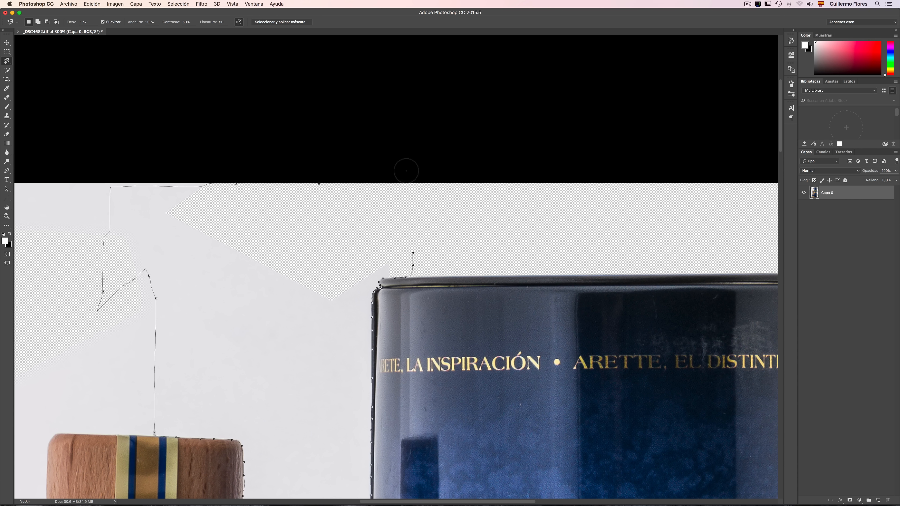
pyautogui.click(413, 253)
# - Check the selection outline, then clear the selected backdrop between the bottle cap and the tube and deselect it
pyautogui.scroll(-8, 432, 235)
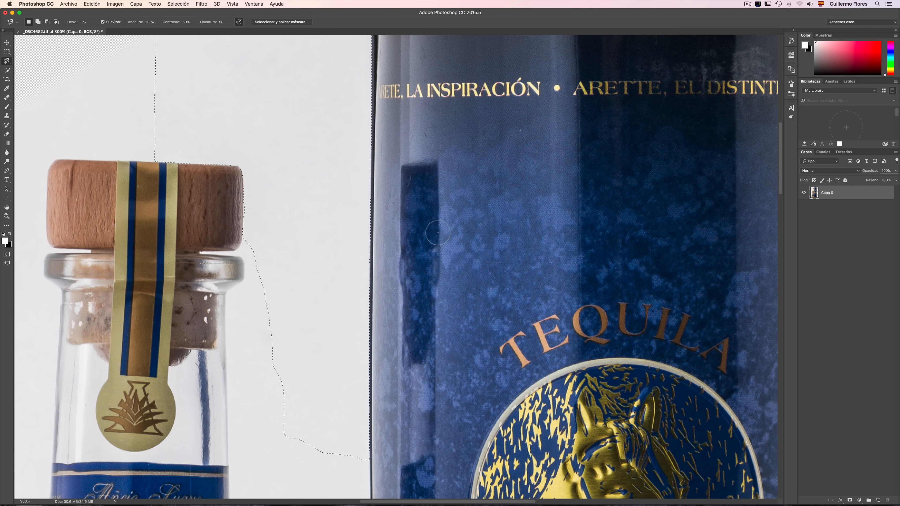
pyautogui.scroll(-1, 379, 264)
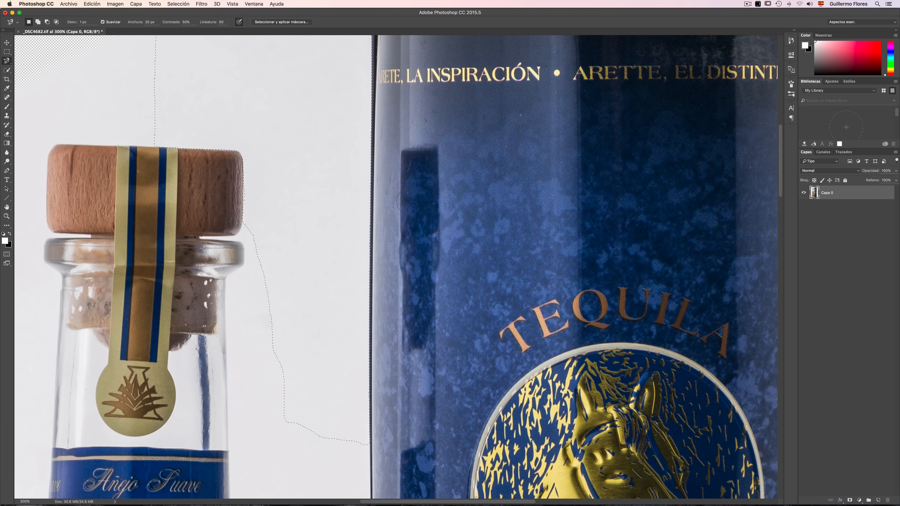
pyautogui.scroll(4, 372, 113)
pyautogui.scroll(-4, 373, 112)
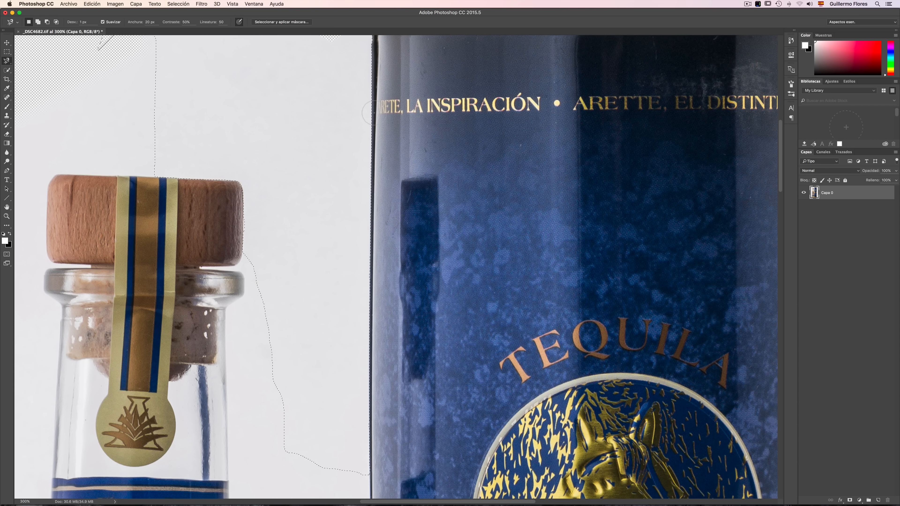
pyautogui.scroll(-3, 374, 120)
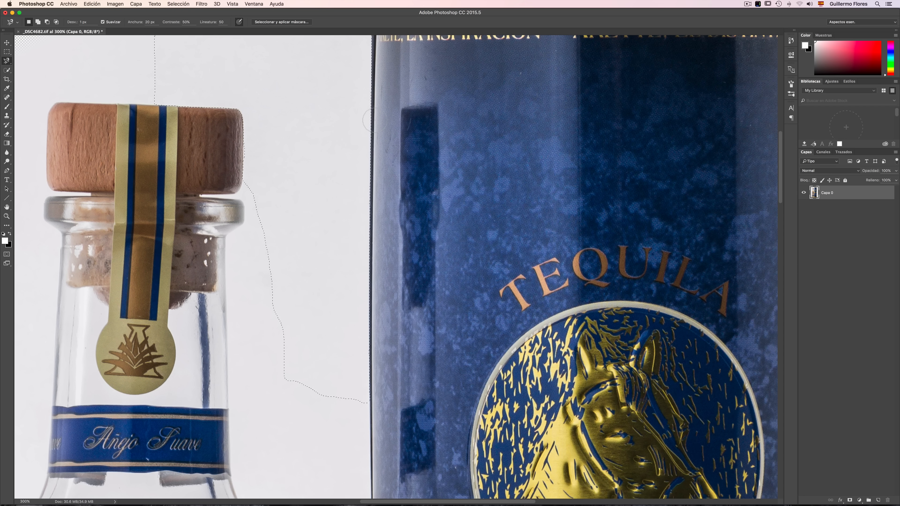
pyautogui.scroll(3, 374, 120)
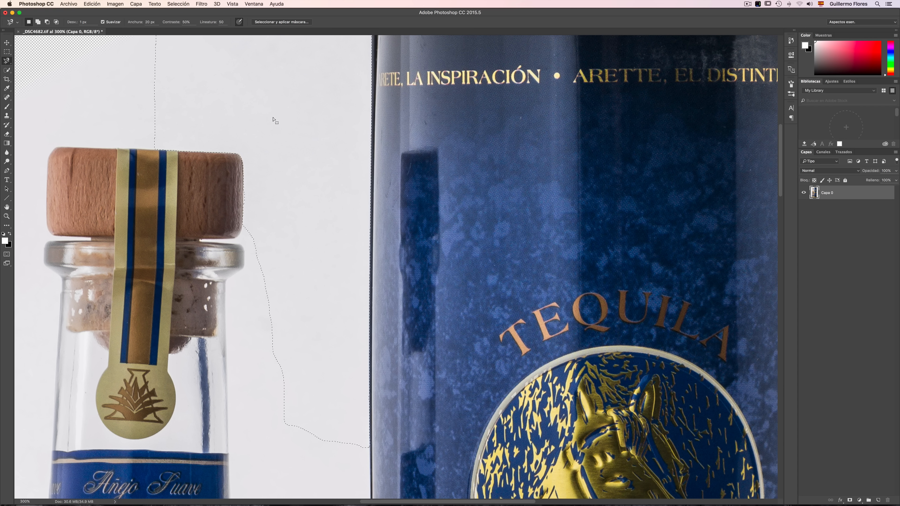
pyautogui.press('alt')
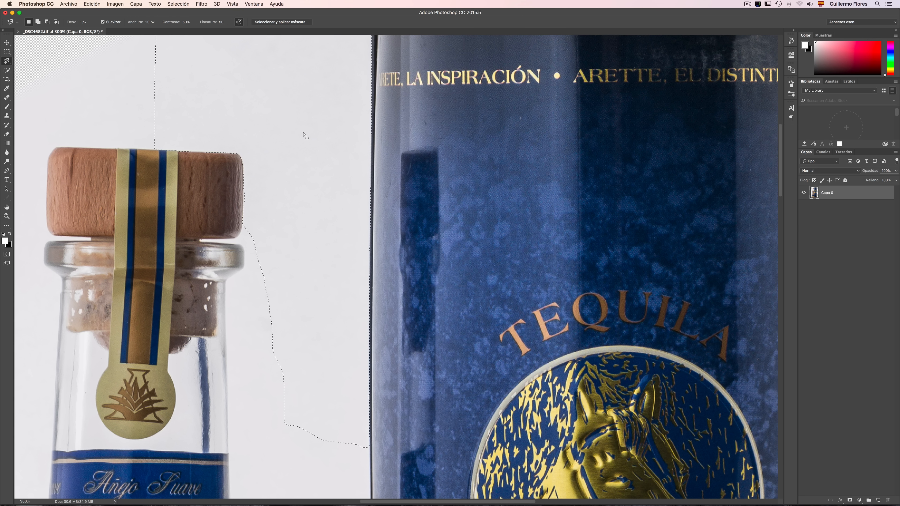
pyautogui.press('Delete')
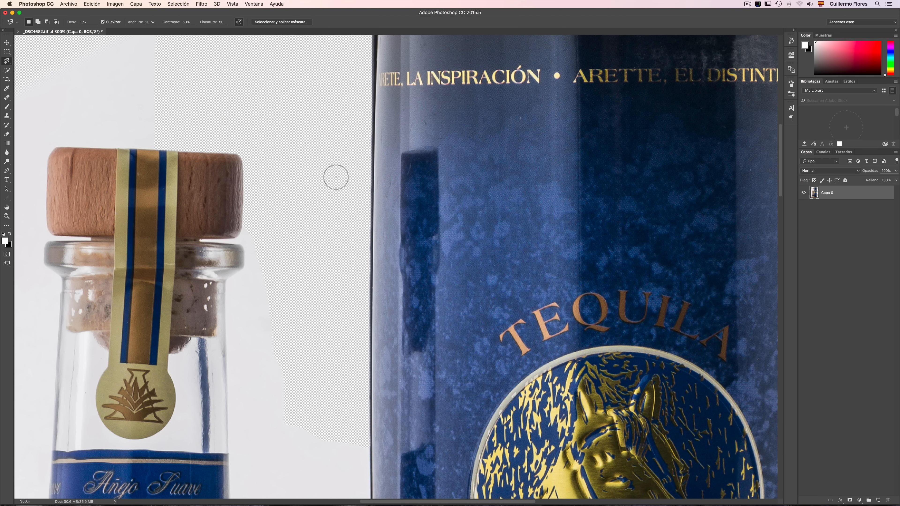
# - Trace a narrow backdrop area between the bottle's ARETTE label and the tube's left edge with the Magnetic Lasso
pyautogui.scroll(-10, 335, 177)
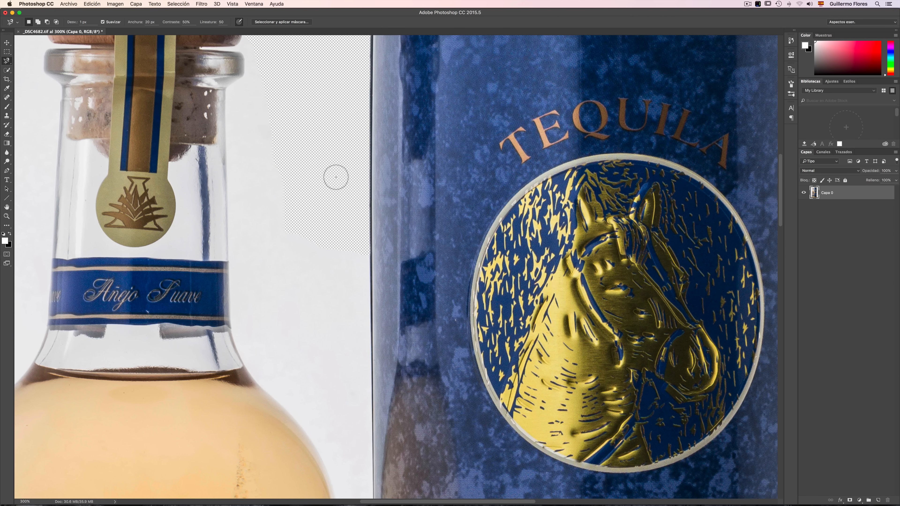
pyautogui.scroll(-13, 336, 177)
pyautogui.hscroll(-9, 336, 177)
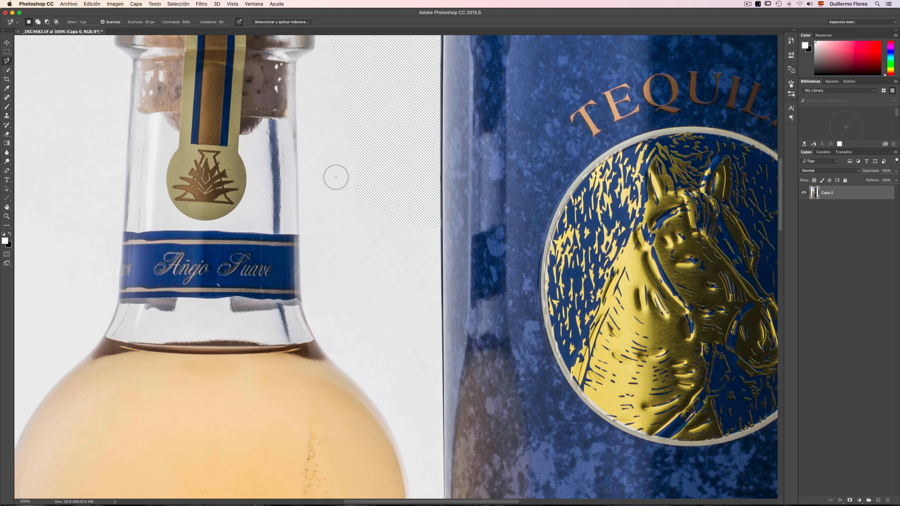
pyautogui.scroll(-20, 336, 177)
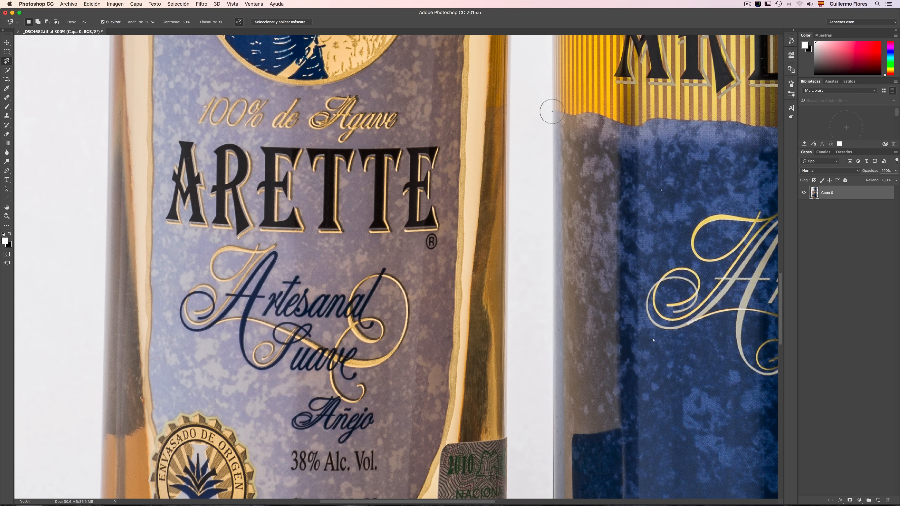
pyautogui.click(552, 111)
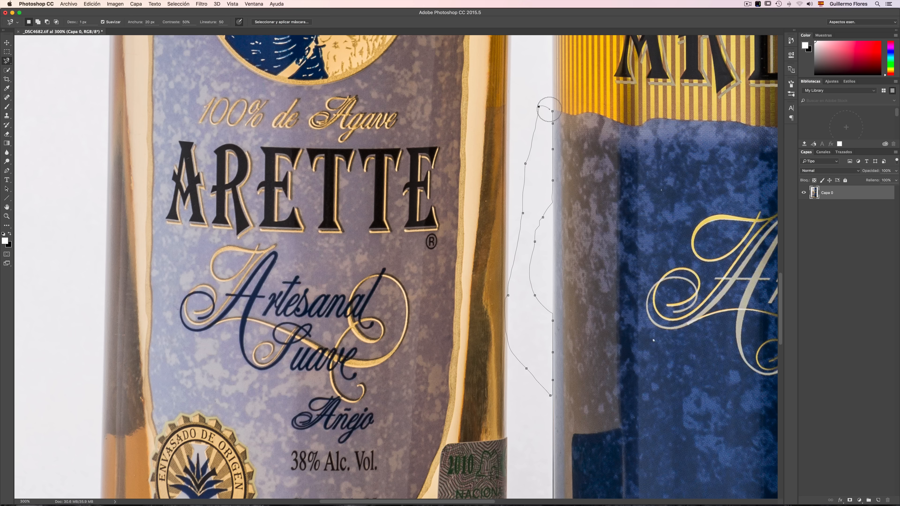
pyautogui.click(556, 116)
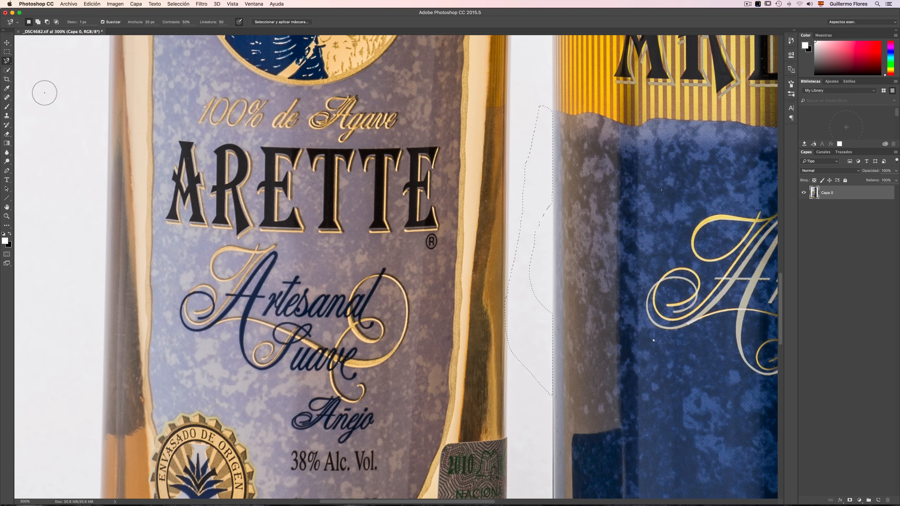
# - Switch to the Polygonal Lasso and set its feather to 1 px, keeping the layer at full opacity
pyautogui.click(6, 61)
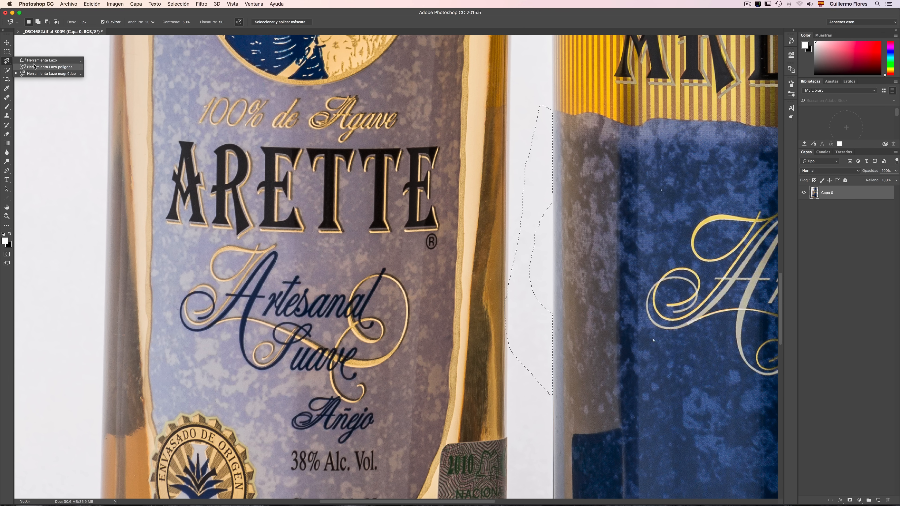
pyautogui.click(60, 68)
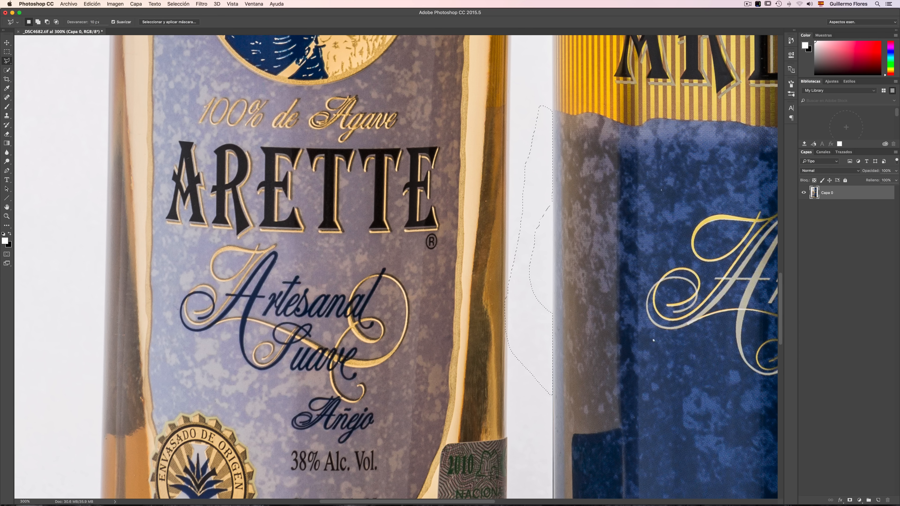
pyautogui.moveTo(85, 23); pyautogui.dragTo(46, 22)
pyautogui.press('1')
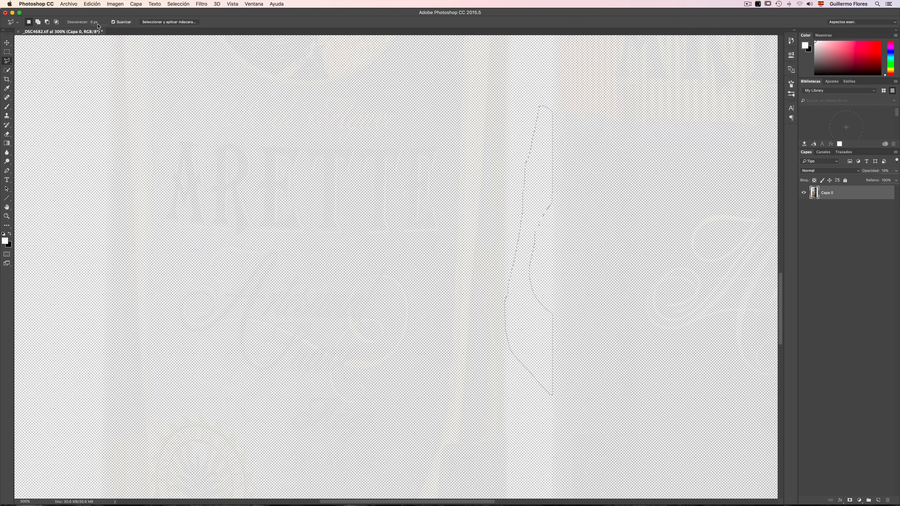
pyautogui.press('0')
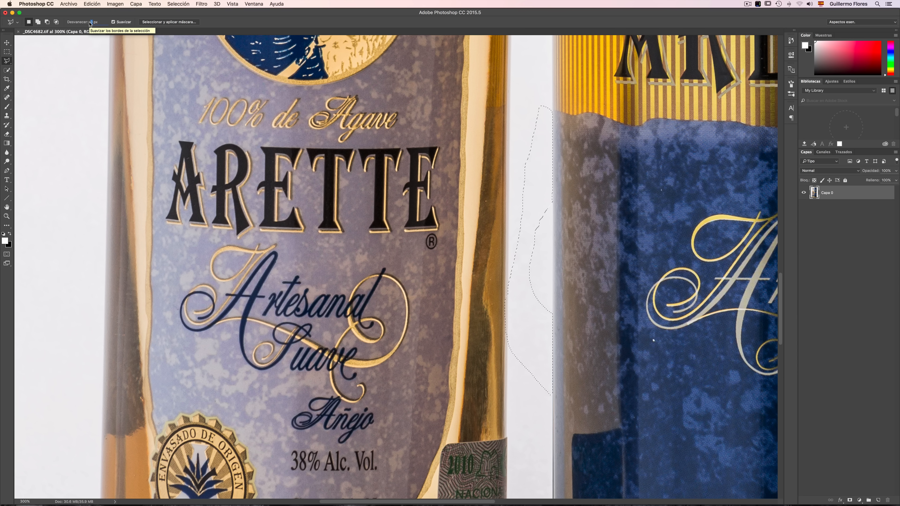
pyautogui.write('1')
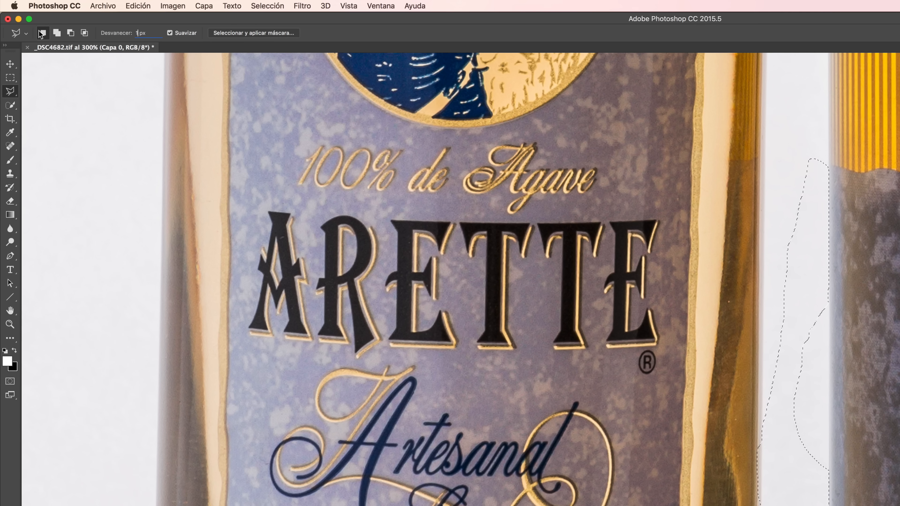
# - Add the notch left out beside the tube's left edge to the selection with a polygonal outline
pyautogui.click(56, 33)
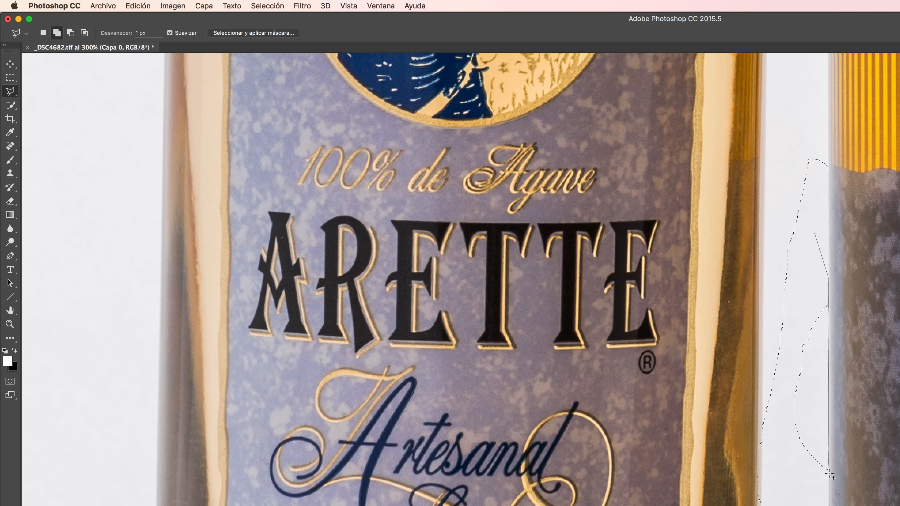
pyautogui.click(799, 474)
pyautogui.click(783, 405)
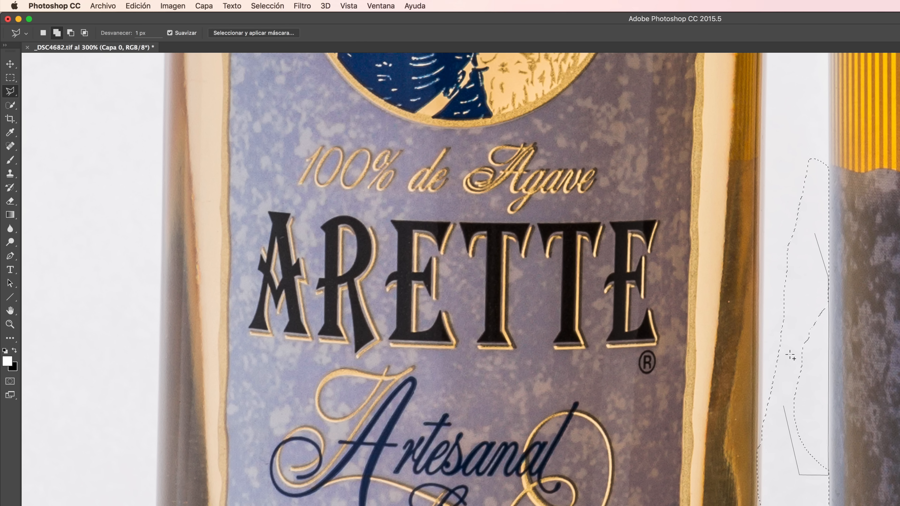
pyautogui.click(815, 236)
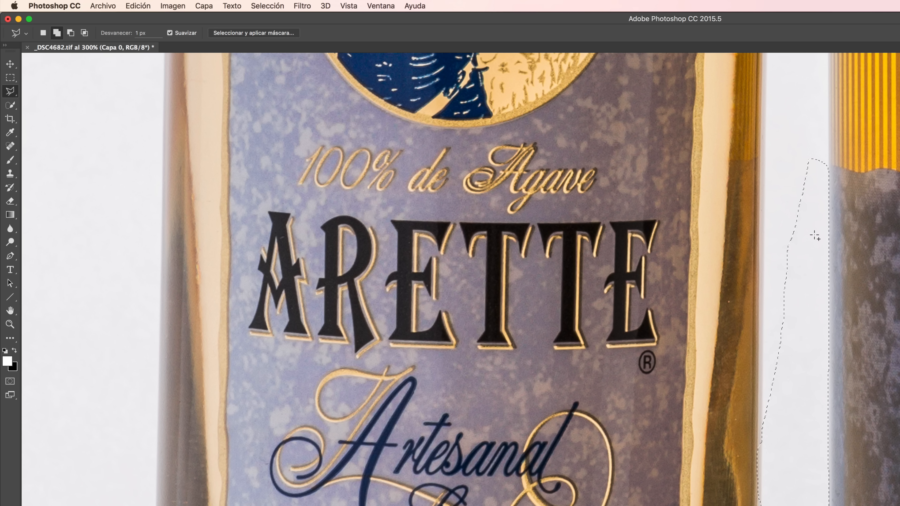
# - Subtract the part of the selection overlapping the bottle's right edge with a polygonal outline
pyautogui.press('super+plus')
pyautogui.press('super+plus')
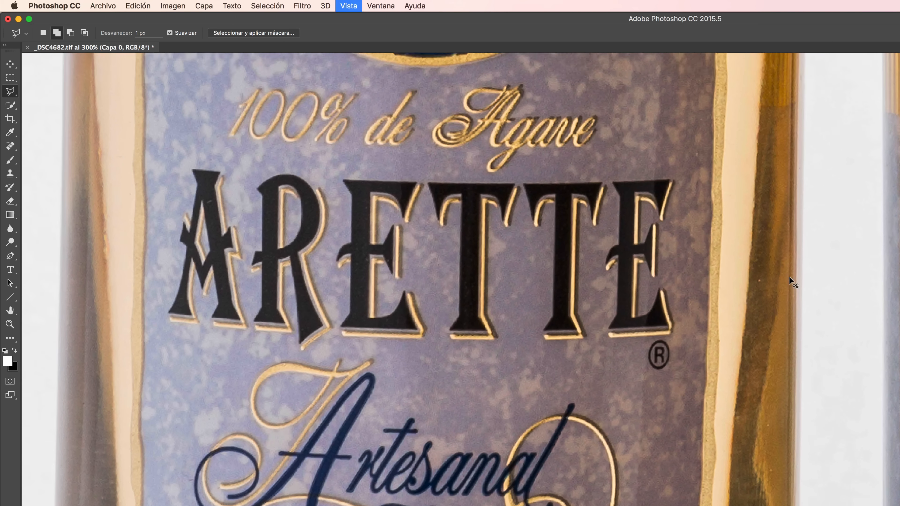
pyautogui.scroll(-5, 790, 279)
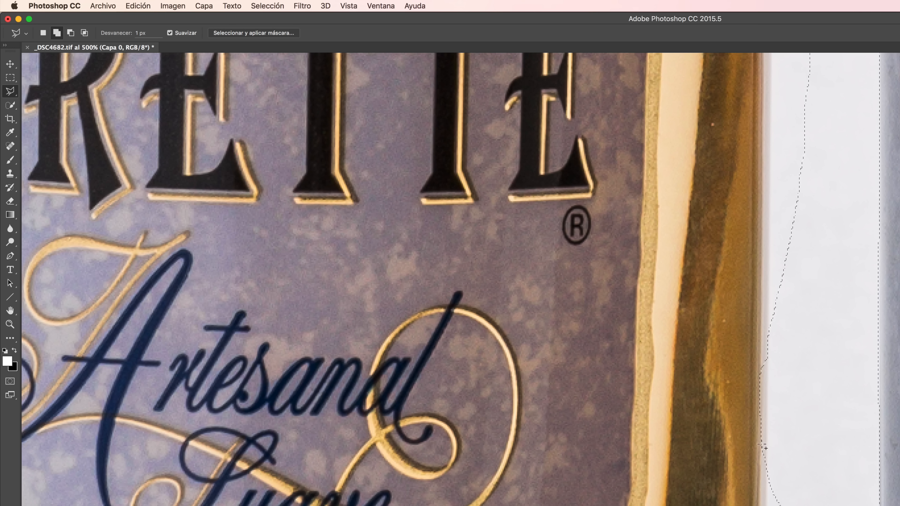
pyautogui.click(71, 33)
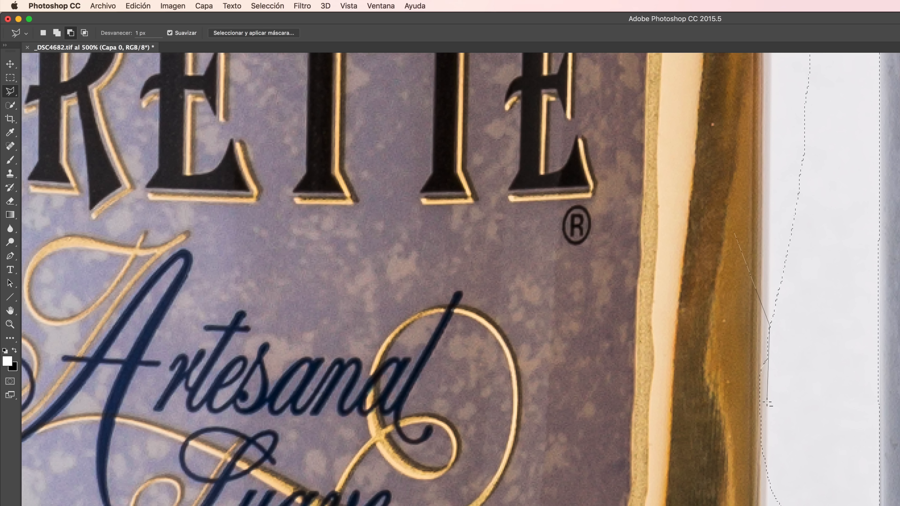
pyautogui.click(686, 472)
pyautogui.click(694, 304)
pyautogui.click(733, 233)
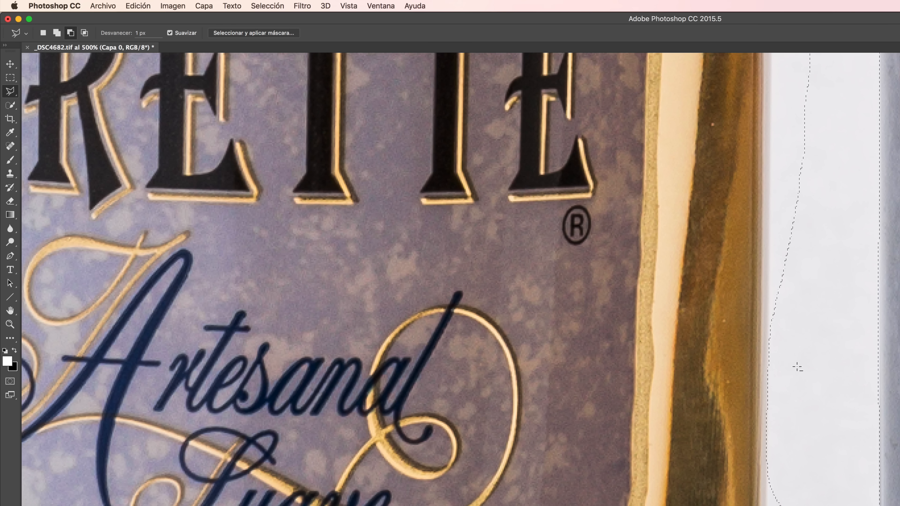
# - Add the backdrop strip above the selection, along the tube's yellow striped edge, with a polygonal outline
pyautogui.scroll(10, 797, 368)
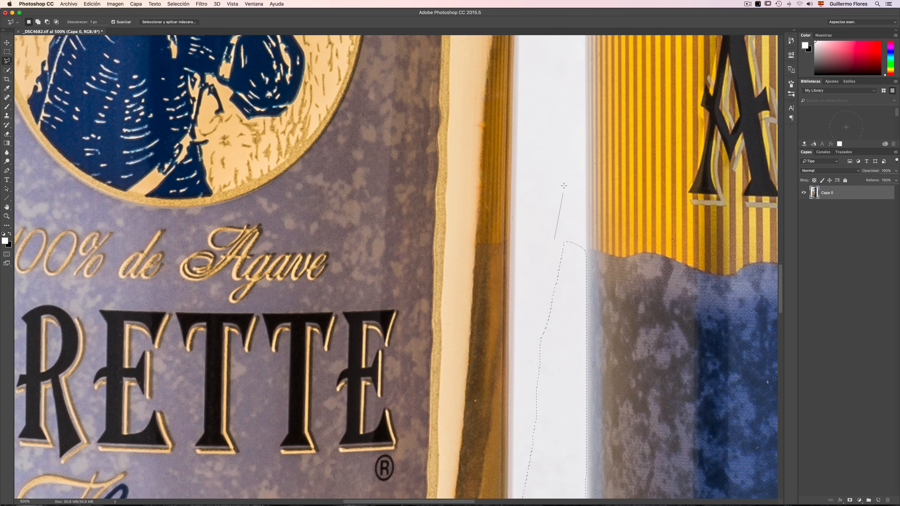
pyautogui.press('Escape')
pyautogui.press('alt')
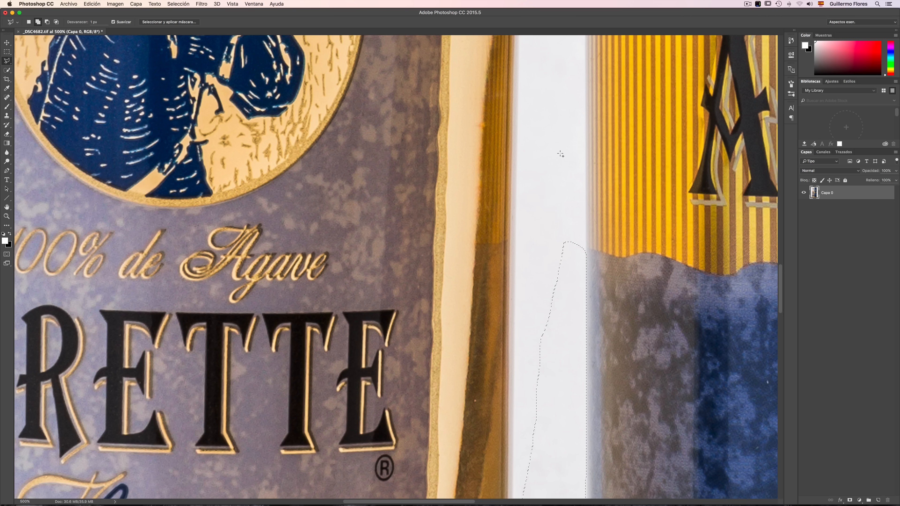
pyautogui.press('shift')
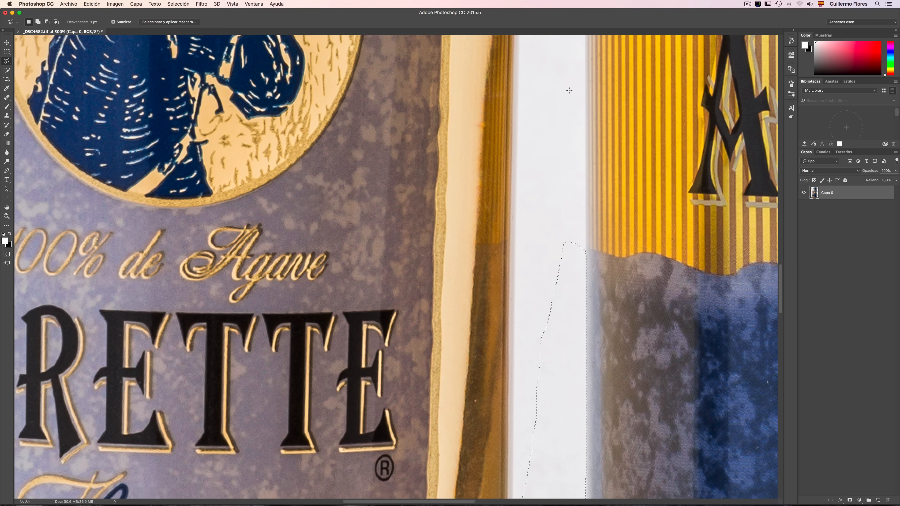
pyautogui.press('shift')
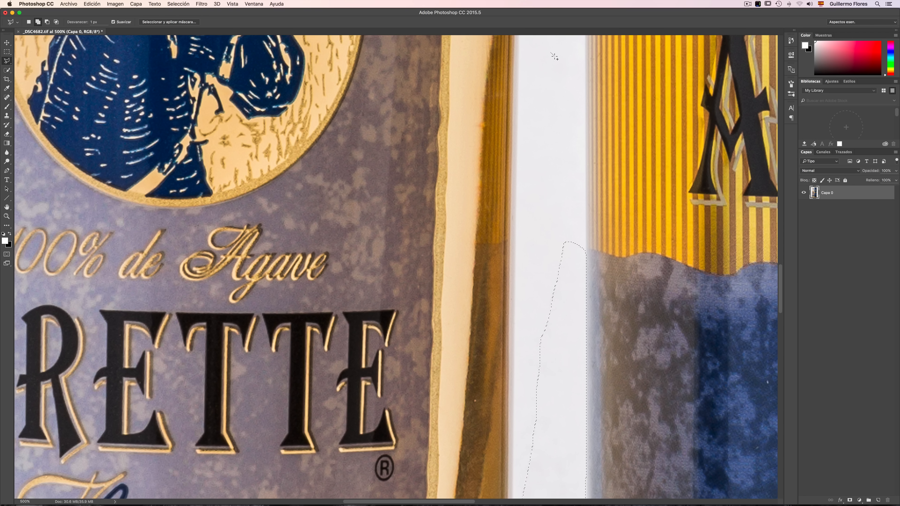
pyautogui.click(585, 81)
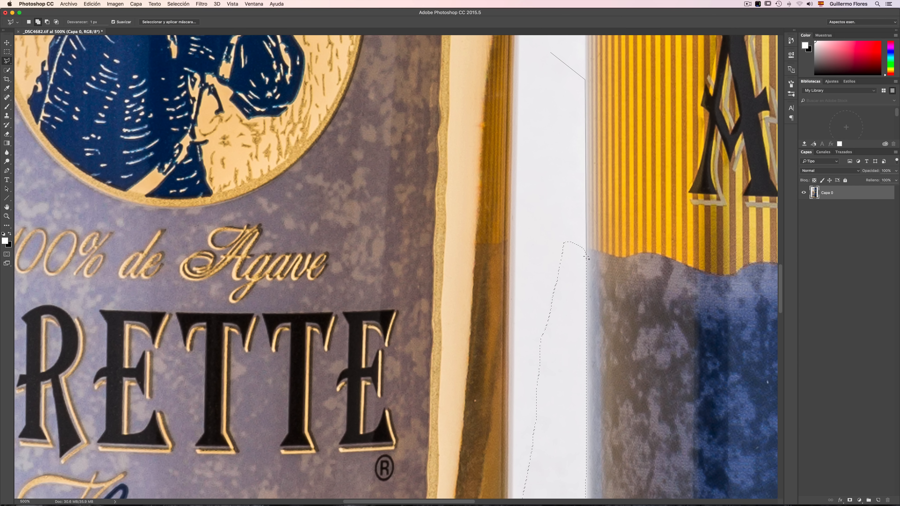
pyautogui.click(551, 310)
pyautogui.click(525, 139)
pyautogui.click(552, 53)
# - Subtract the pointed upper end of the selection beside the tube's striped area with a polygonal outline
pyautogui.scroll(-3, 549, 83)
pyautogui.scroll(-6, 550, 82)
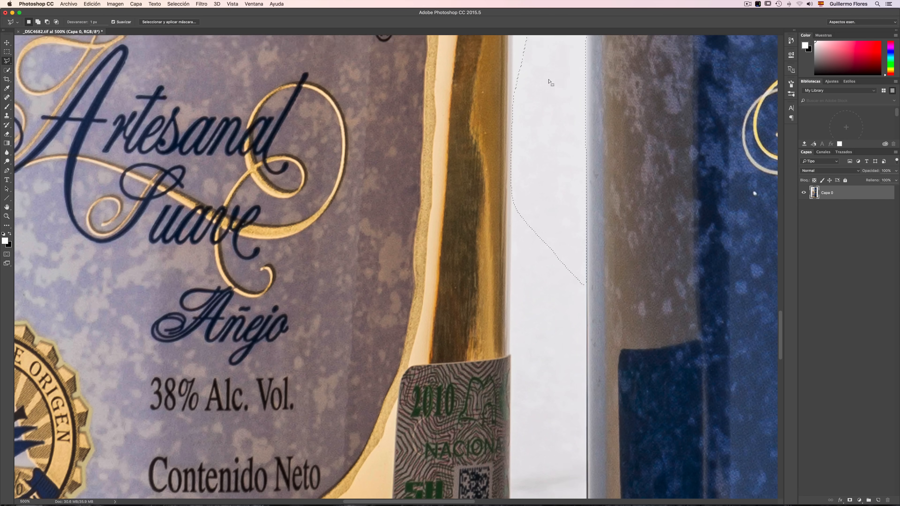
pyautogui.scroll(8, 549, 83)
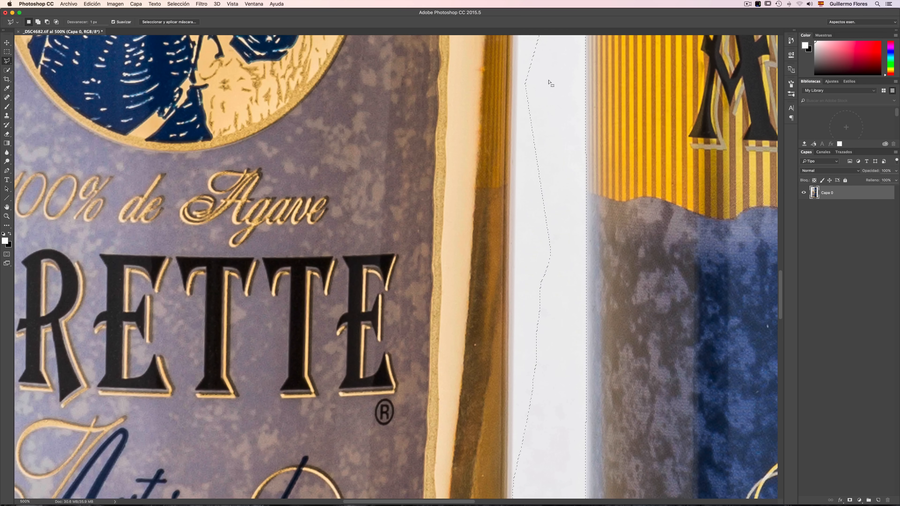
pyautogui.scroll(3, 549, 82)
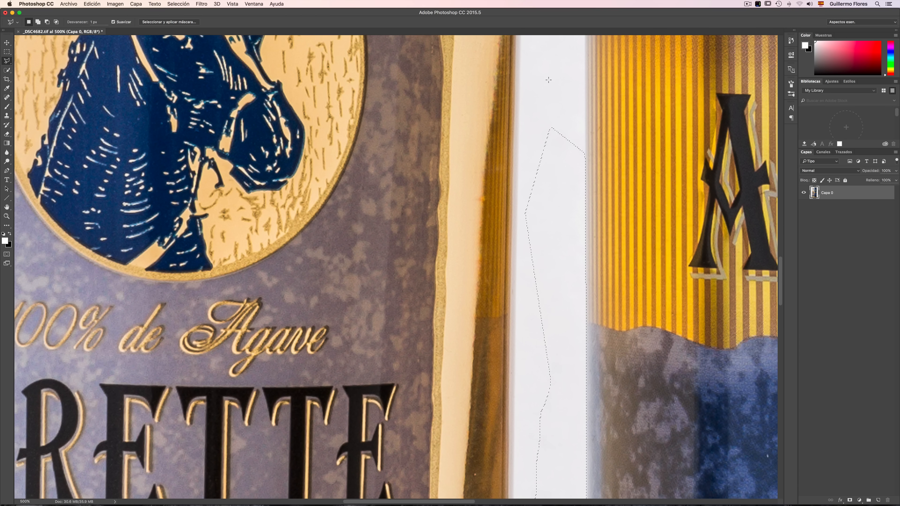
pyautogui.press('alt')
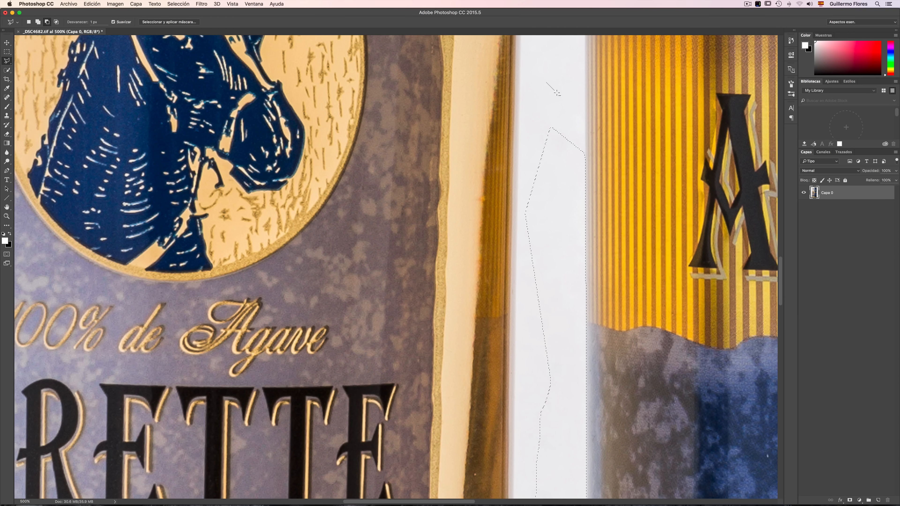
pyautogui.click(574, 124)
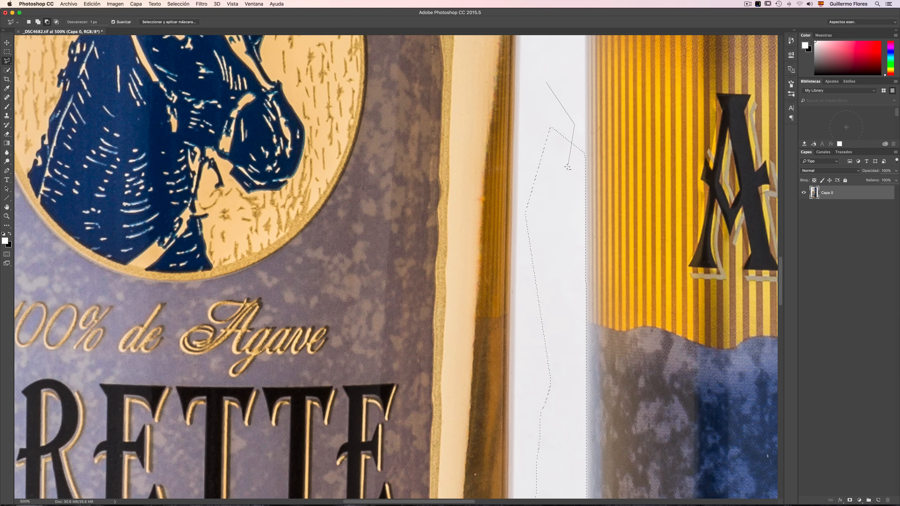
pyautogui.click(524, 148)
pyautogui.click(543, 82)
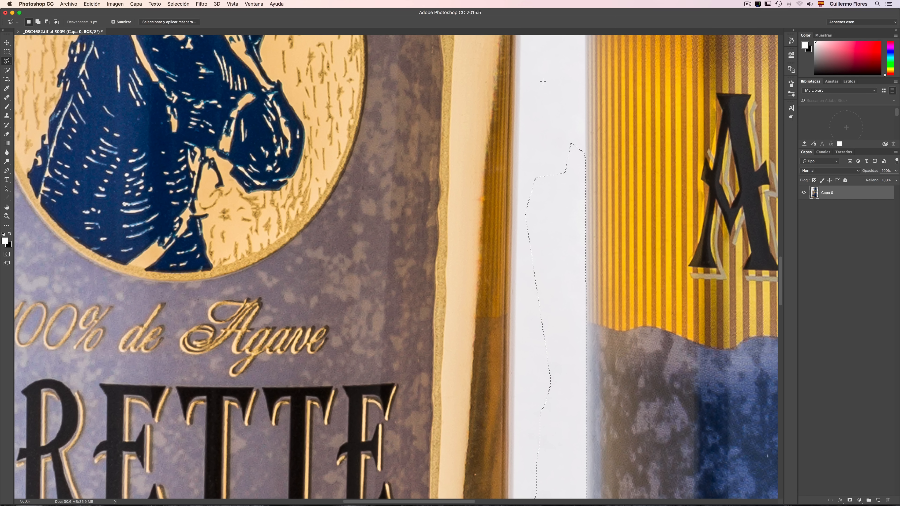